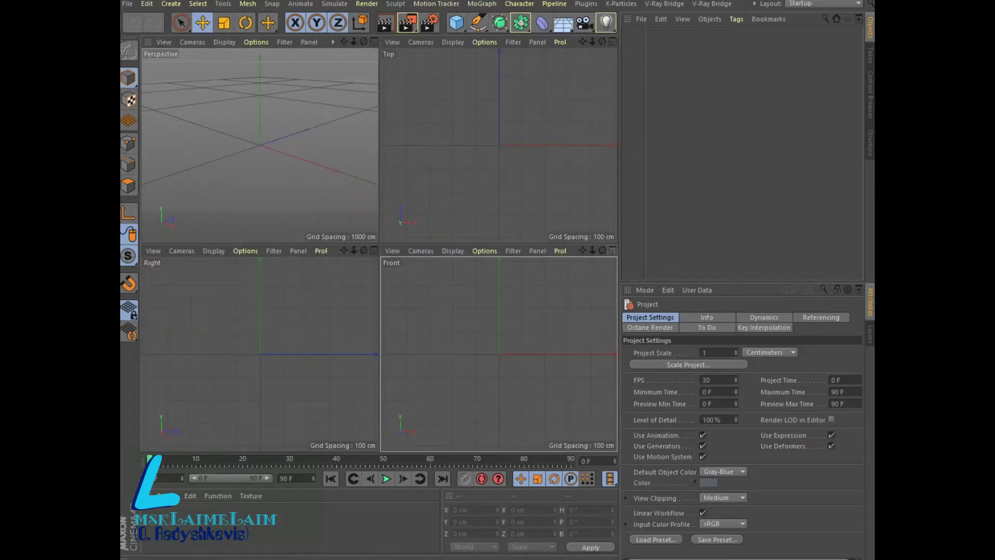
In the maximized Front view, draw a three-point Bezier spline: top, middle on X axis, bottom.
click(612, 251)
click(477, 22)
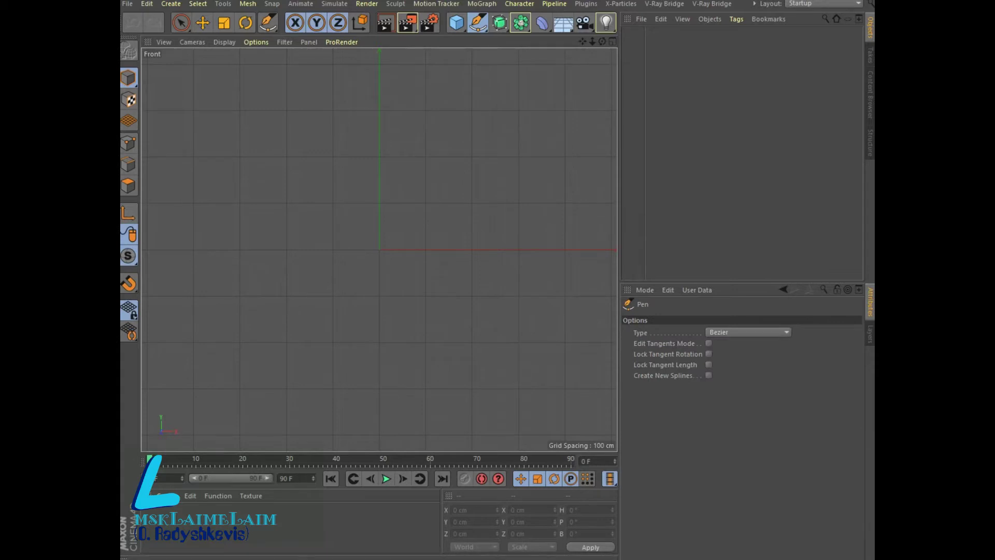
click(379, 134)
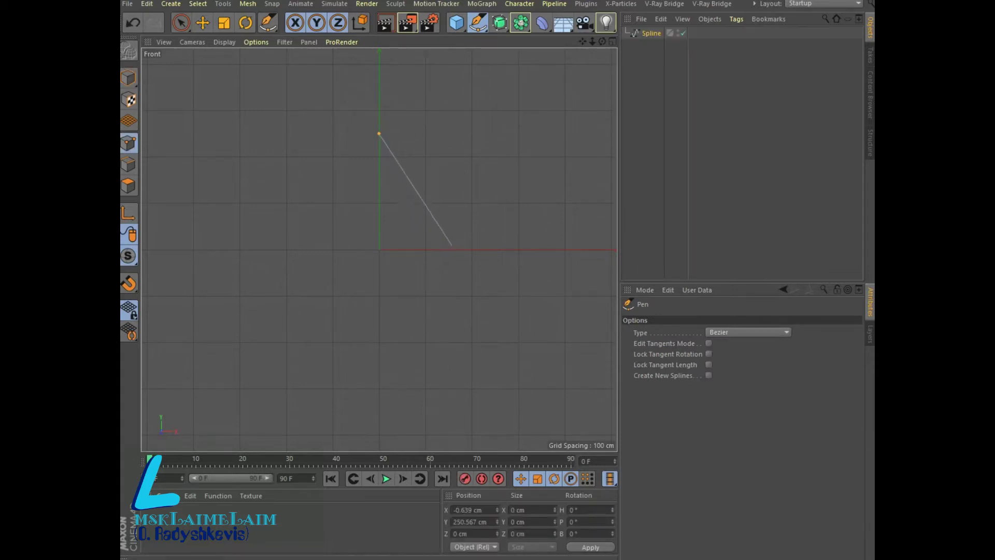
click(449, 249)
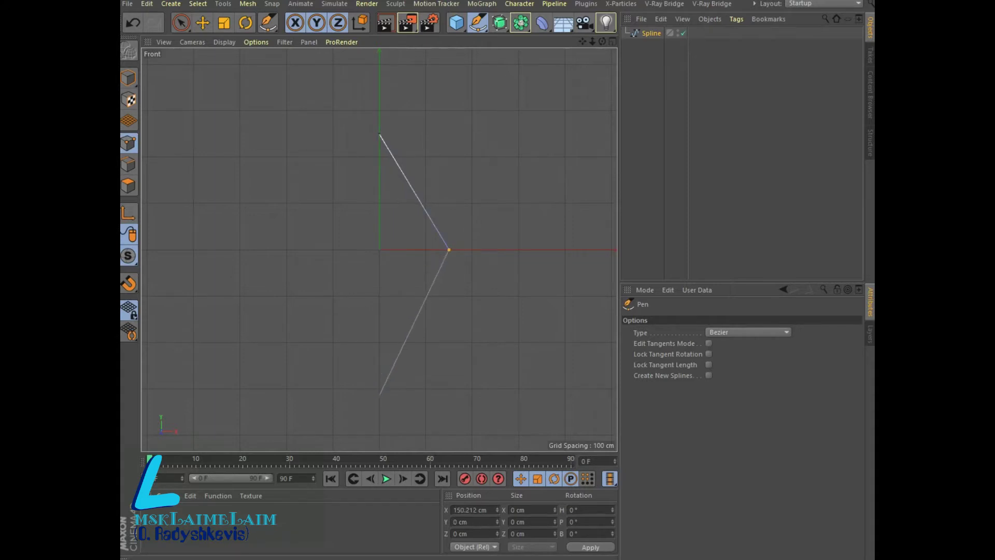
click(382, 399)
right_click(381, 399)
click(380, 395)
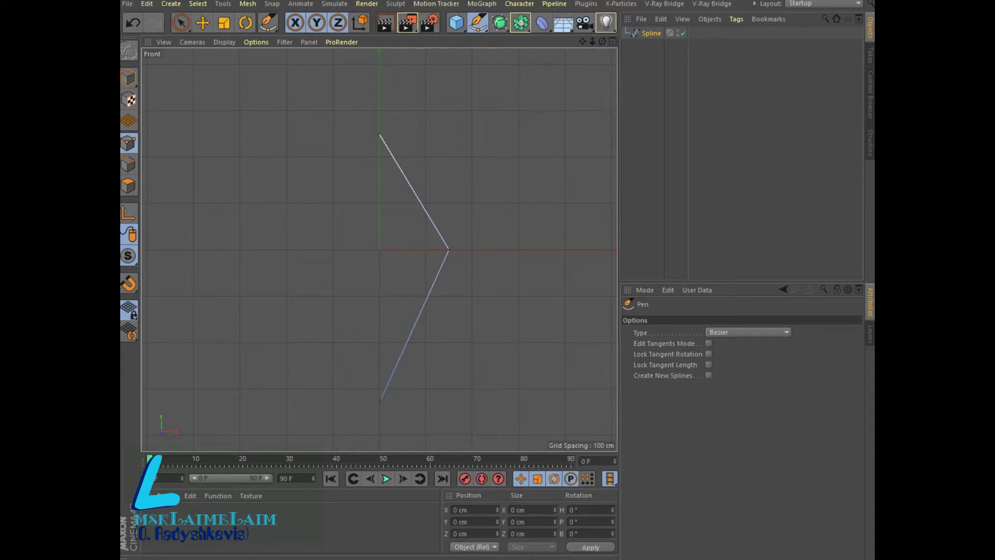
click(181, 23)
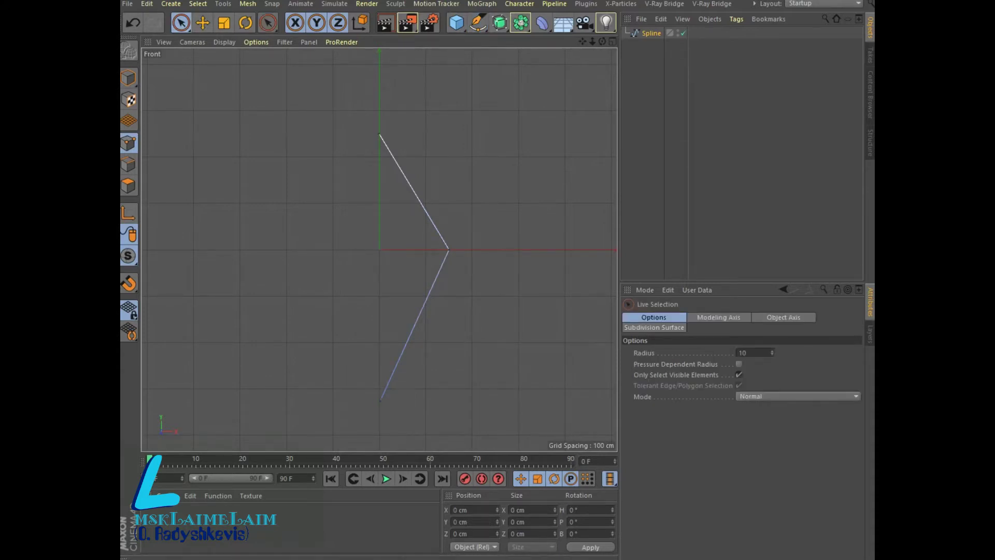
Set the middle spline point to Soft Interpolation, tilt its tangent, and add a Lathe.
click(448, 250)
right_click(449, 249)
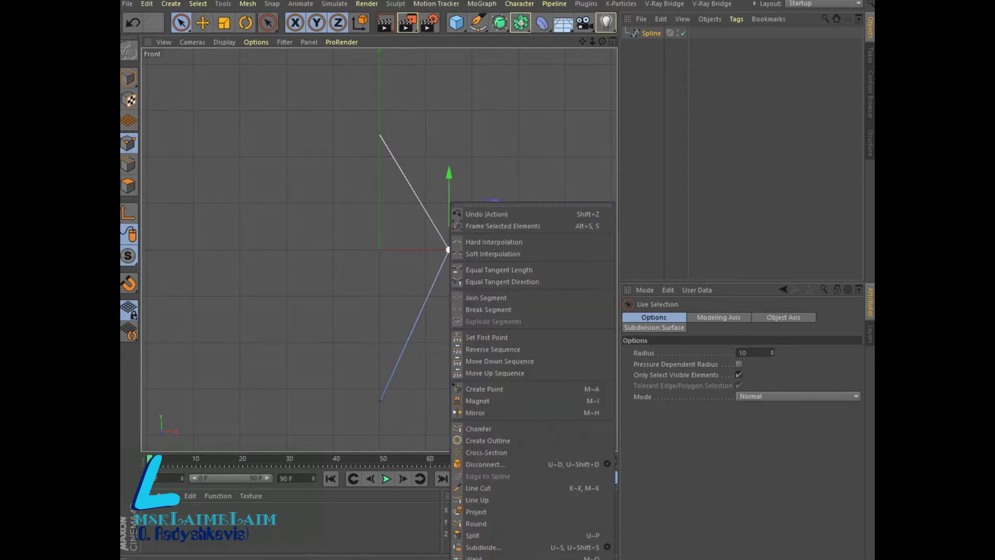
click(492, 254)
key(e)
mouse_move(449, 283)
mouse_down()
mouse_move(438, 311)
mouse_move(446, 322)
mouse_up()
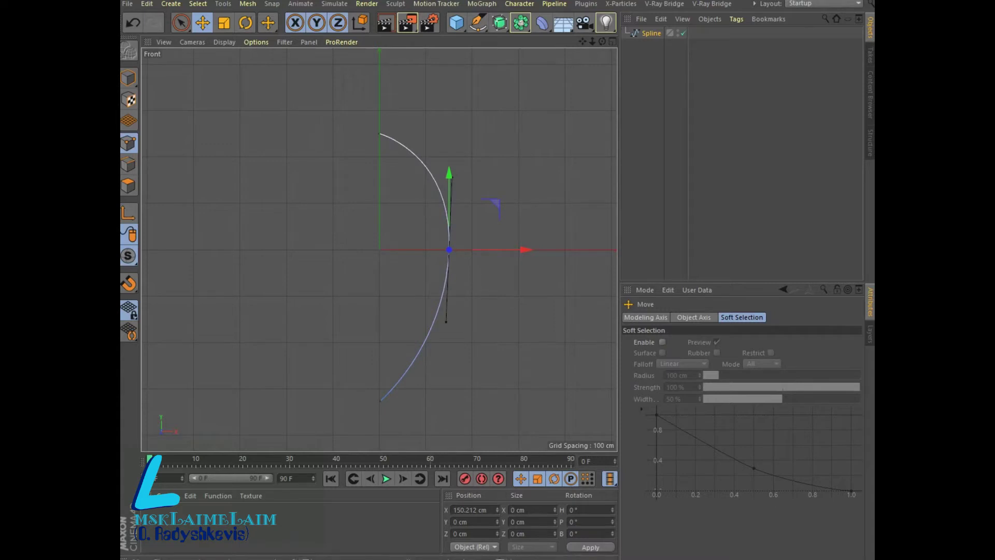
mouse_move(499, 22)
mouse_down()
mouse_move(546, 82)
mouse_move(544, 61)
mouse_up()
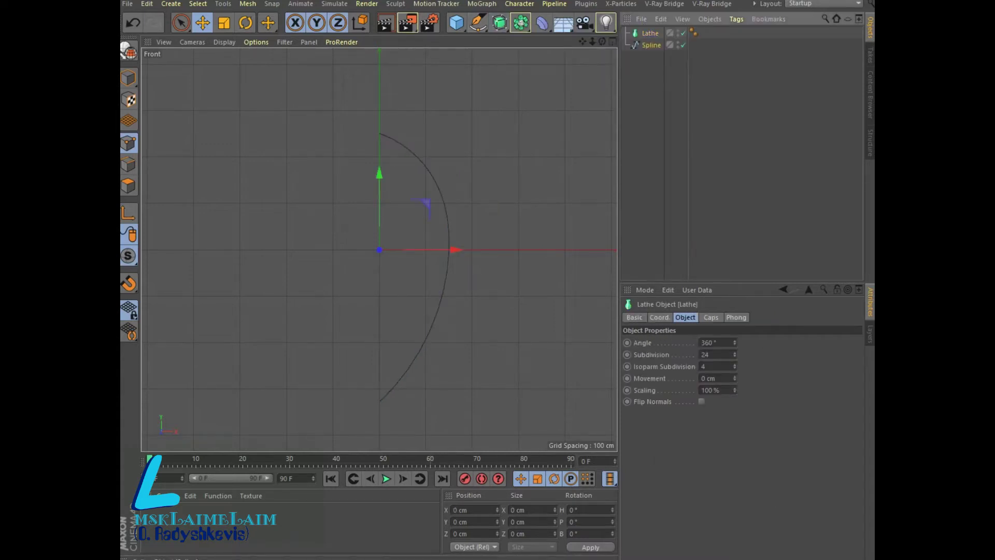
Place the spline under the Lathe and drag its tangent into an egg profile in Perspective.
drag(652, 45, 650, 33)
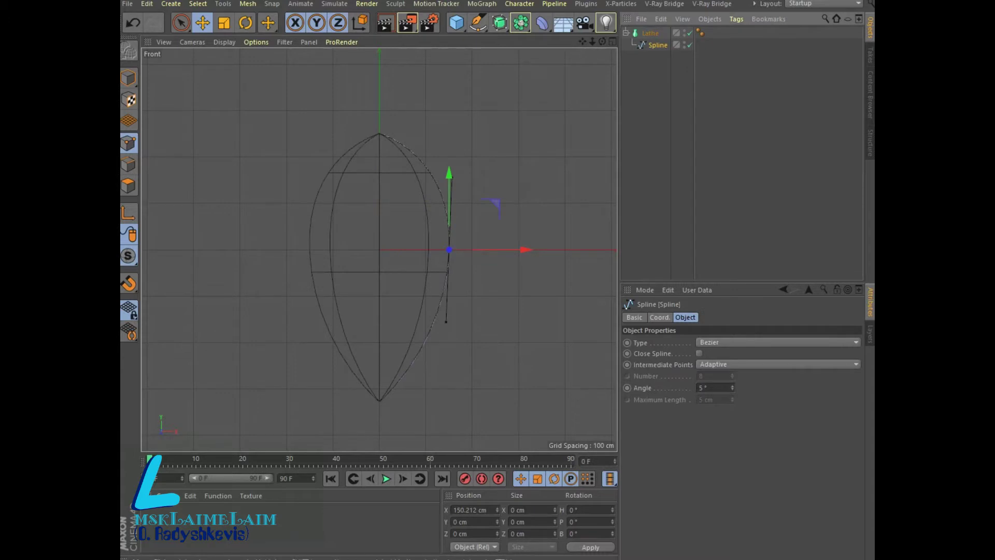
key(F5)
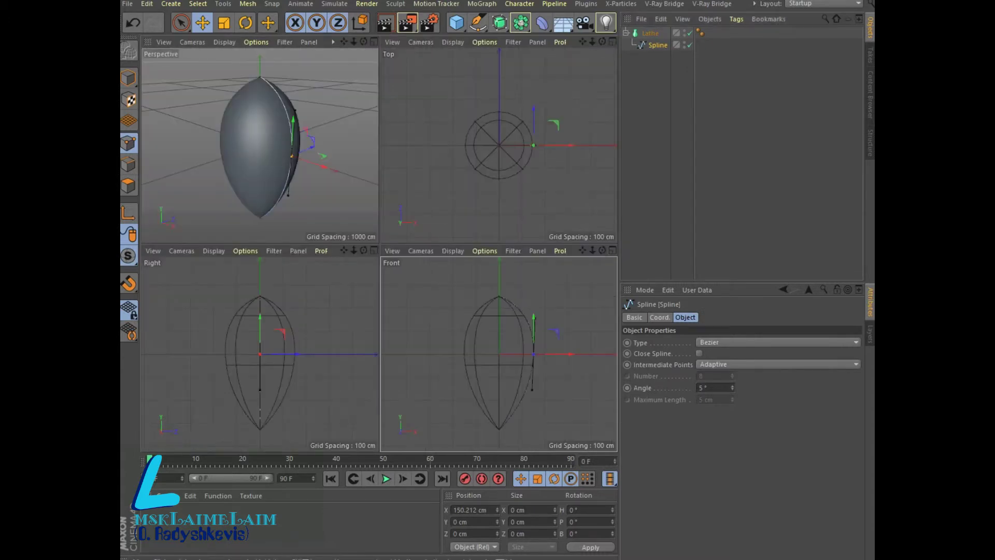
click(374, 41)
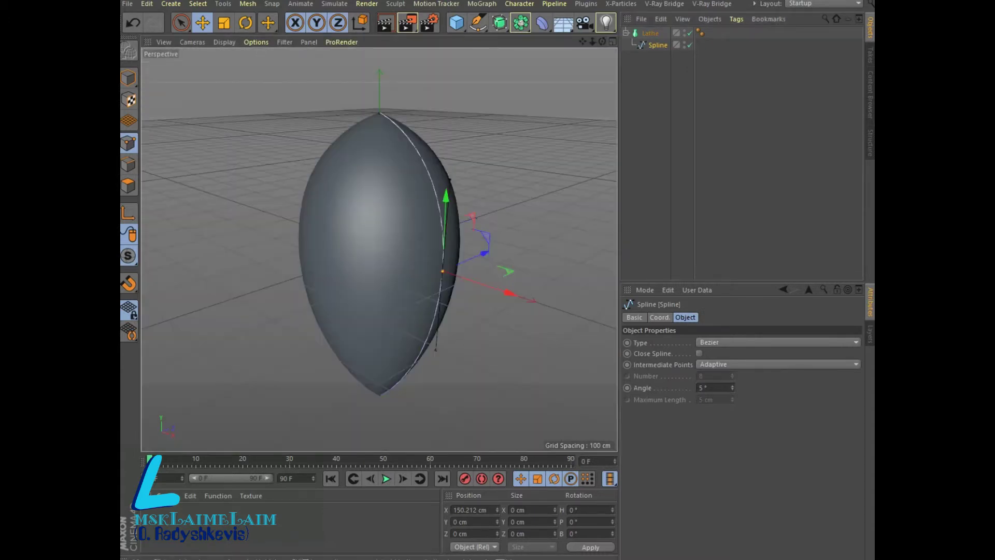
alt+drag(378, 248, 379, 249)
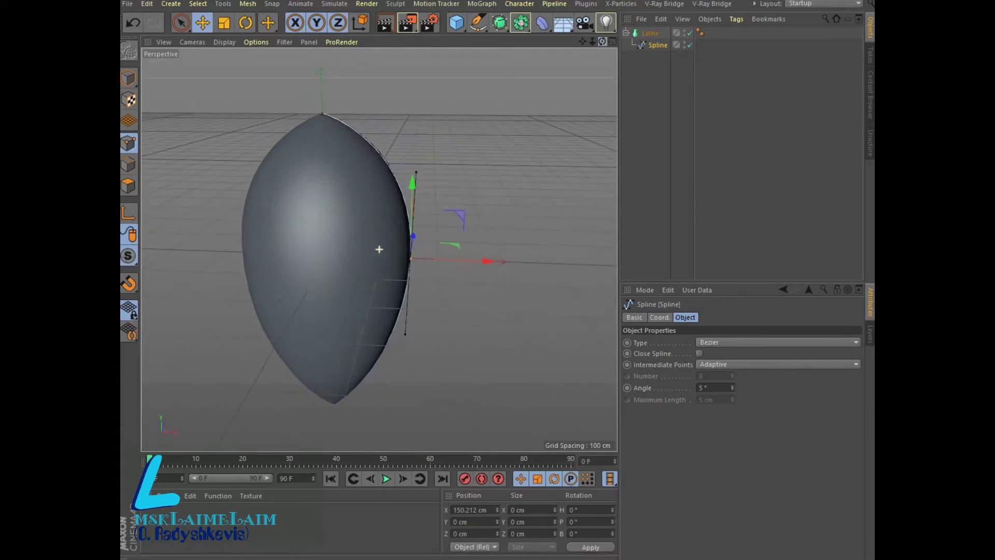
mouse_move(405, 334)
mouse_down()
mouse_move(438, 338)
mouse_move(372, 343)
mouse_move(434, 374)
mouse_up()
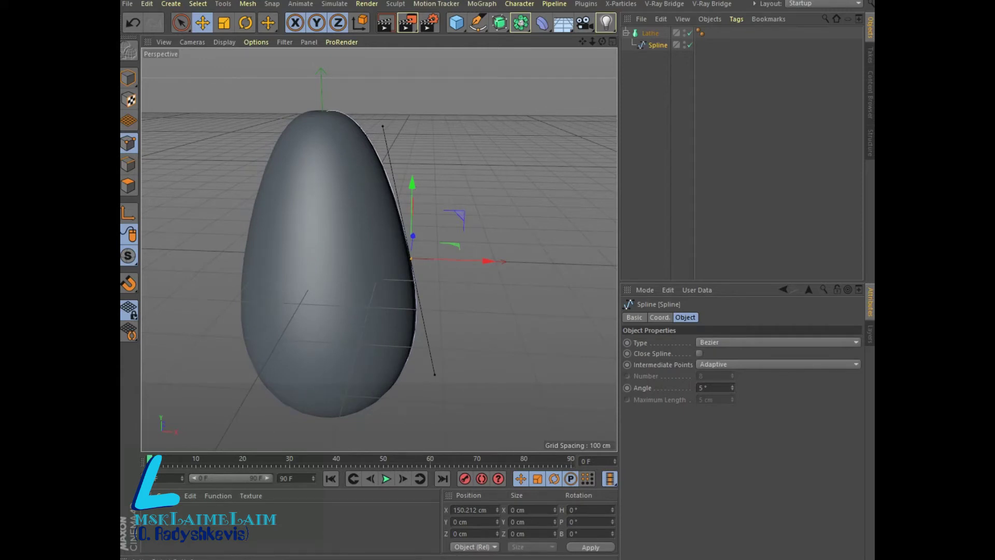
click(649, 33)
click(707, 342)
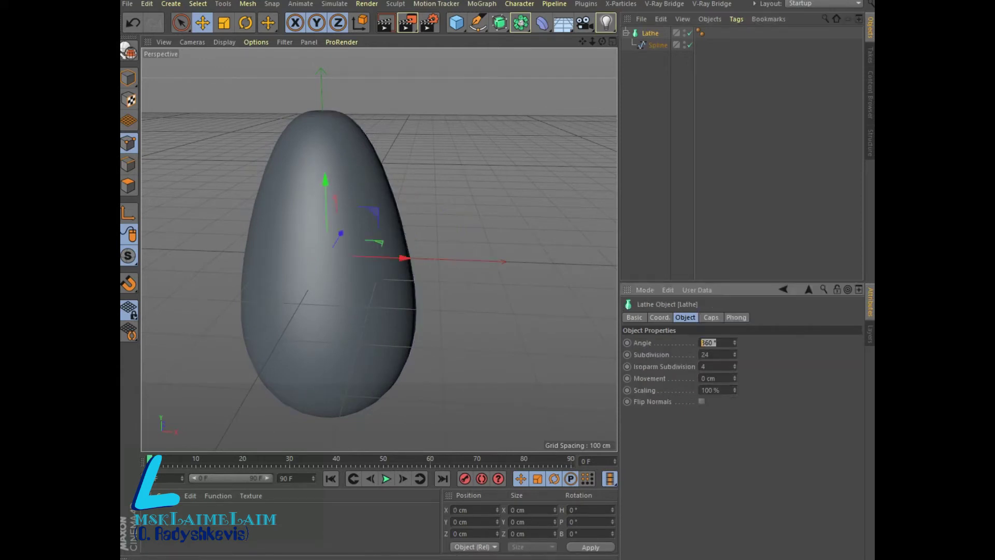
Give the Lathe a first spiral with Movement 283 cm and Angle 900°.
key(Tab)
key(Tab)
key(Tab)
text(283)
key(Return)
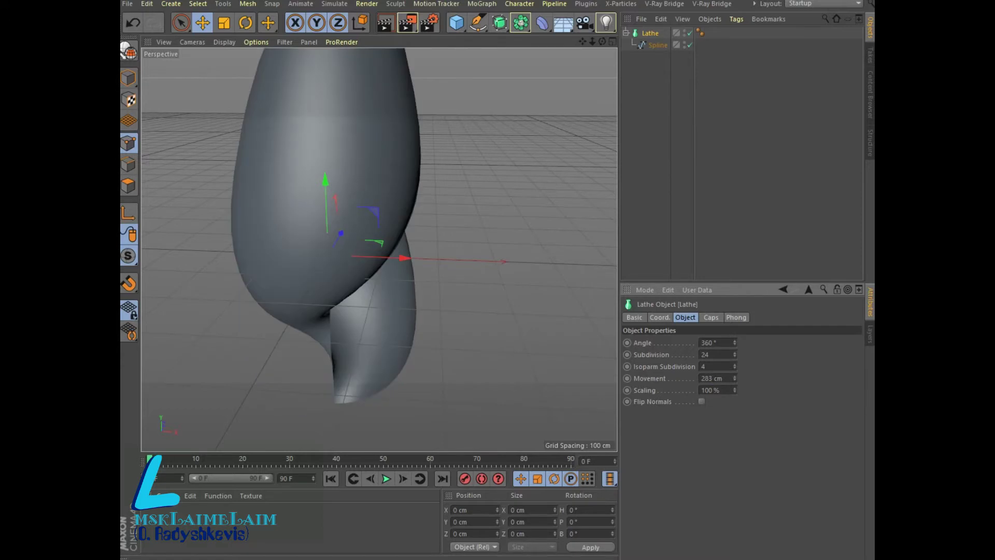
scroll(379, 249, down, 4)
scroll(380, 248, down, 1)
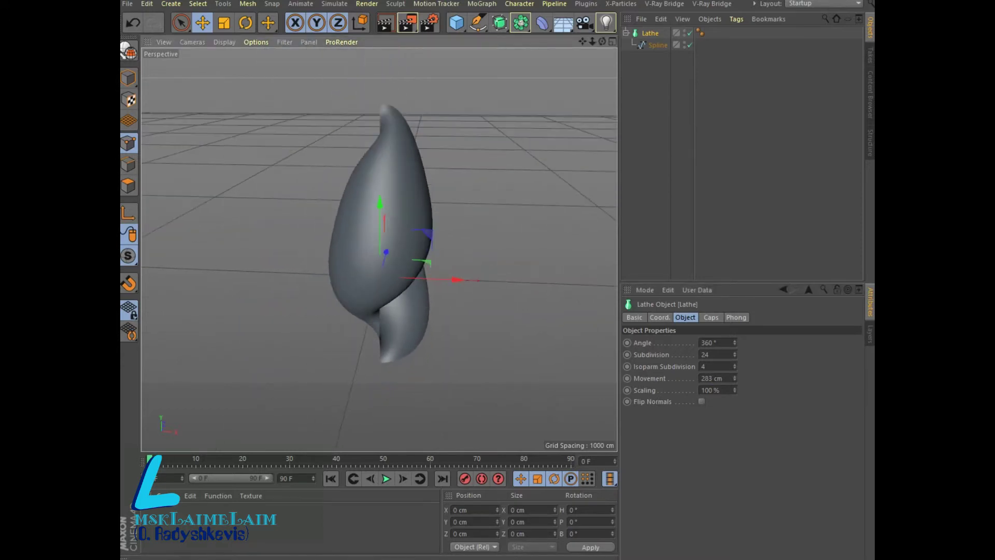
double_click(707, 342)
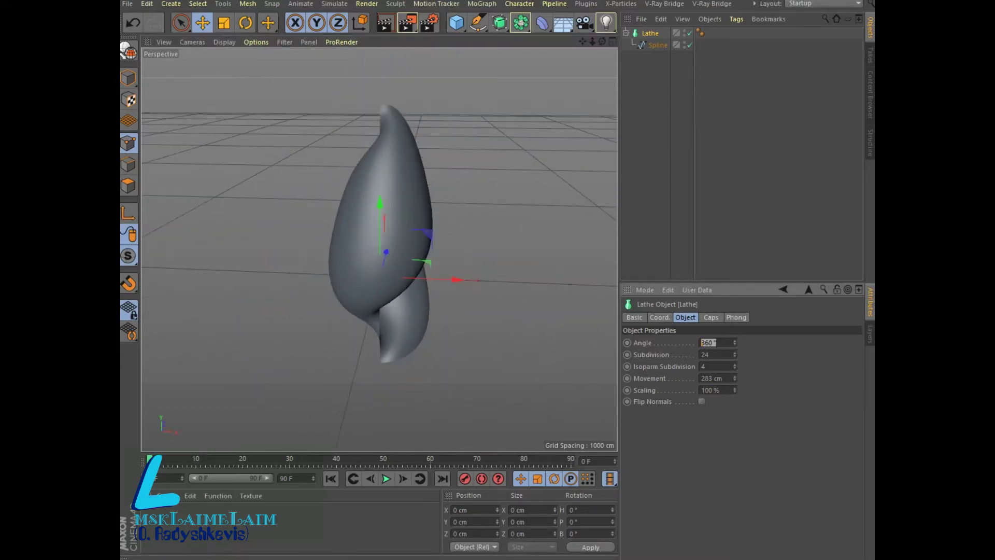
text(900)
key(Return)
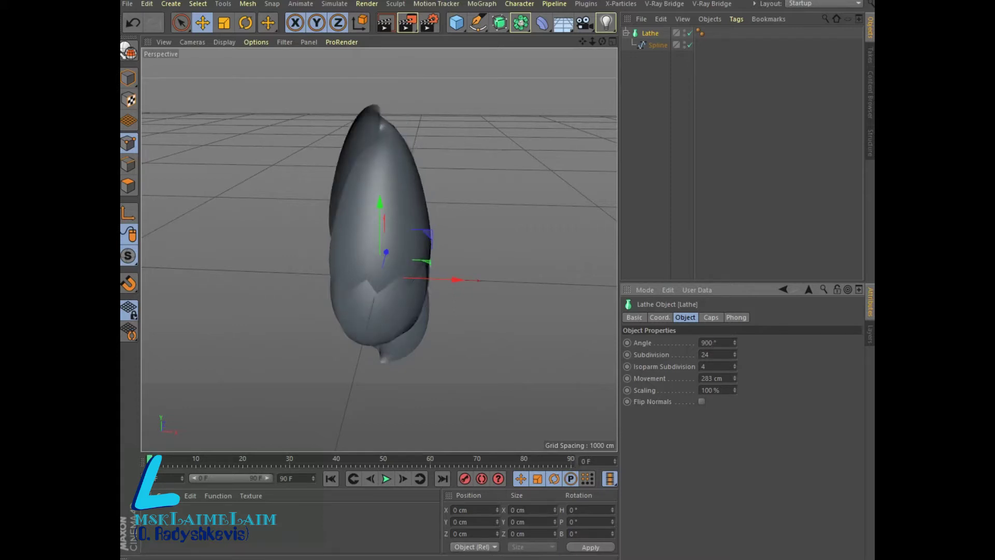
Refine the Lathe to Scaling 0%, Movement 457 cm, Angle 1246° and Subdivision 97.
drag(734, 390, 734, 414)
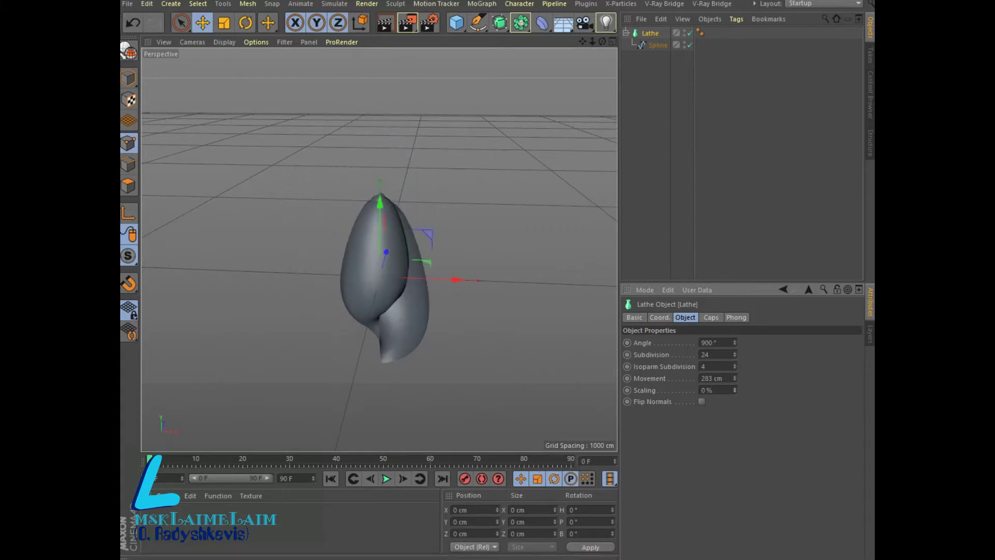
mouse_move(734, 378)
mouse_down()
mouse_move(734, 357)
mouse_move(734, 386)
mouse_up()
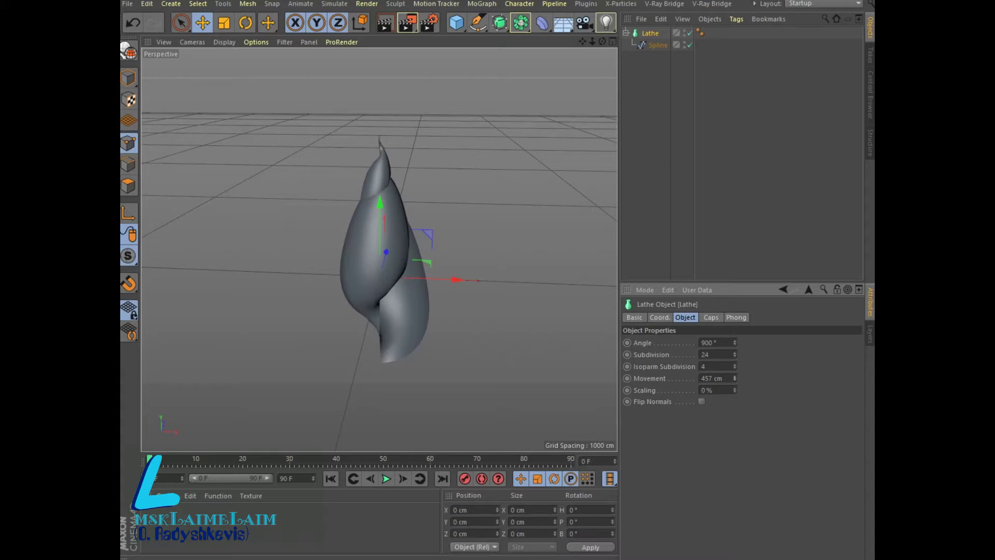
drag(735, 343, 734, 326)
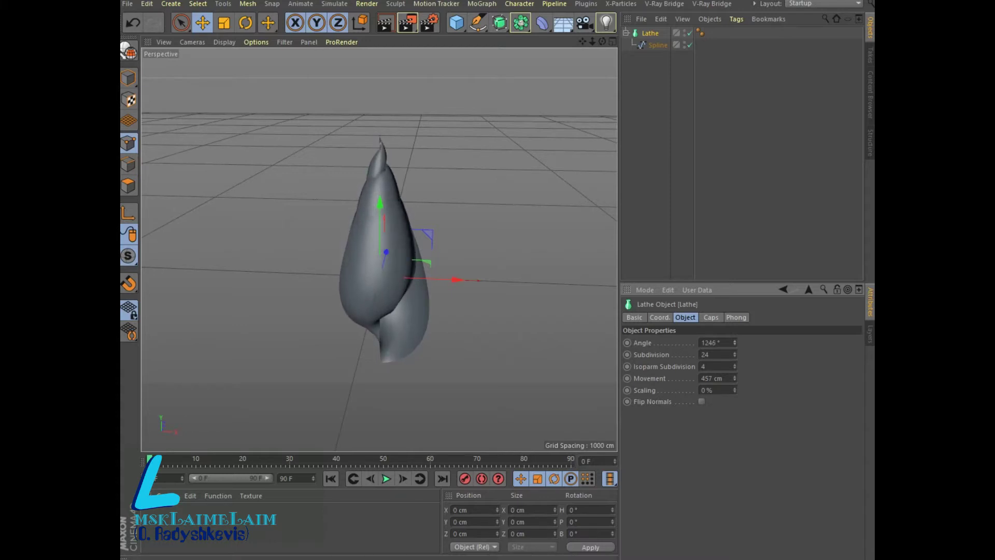
drag(734, 355, 734, 337)
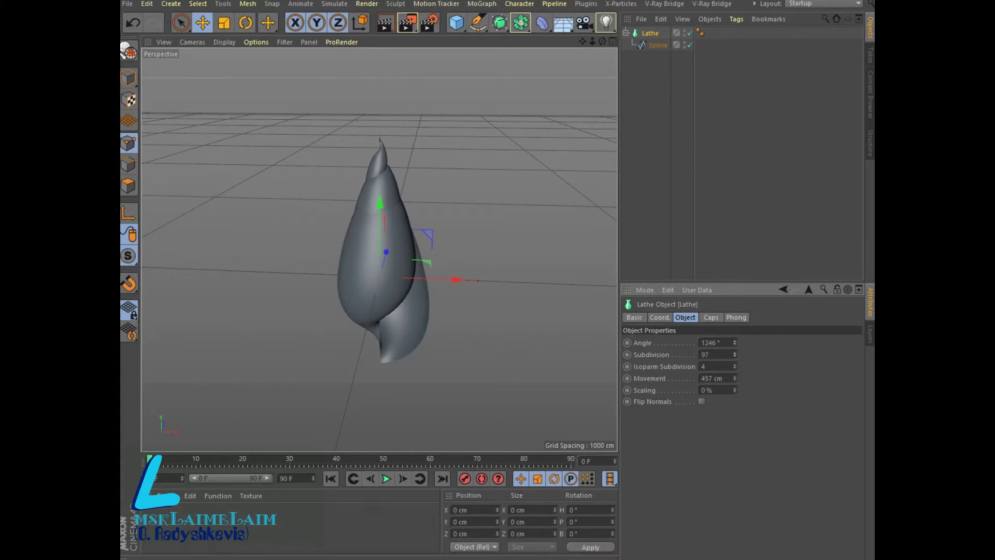
drag(734, 389, 734, 390)
click(626, 32)
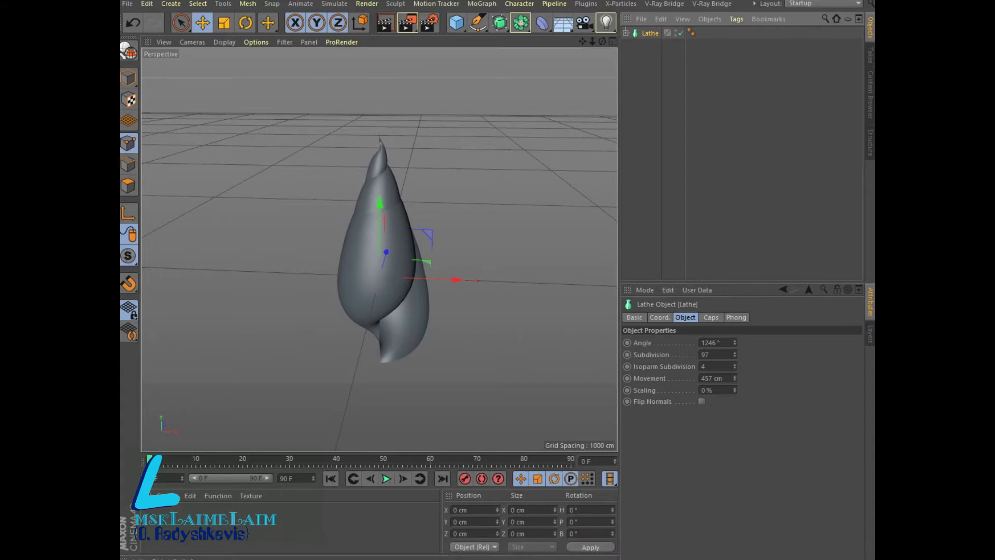
Set the Lathe's R.P pitch rotation to 90° and switch the Lathe off.
click(659, 317)
double_click(796, 354)
text(90)
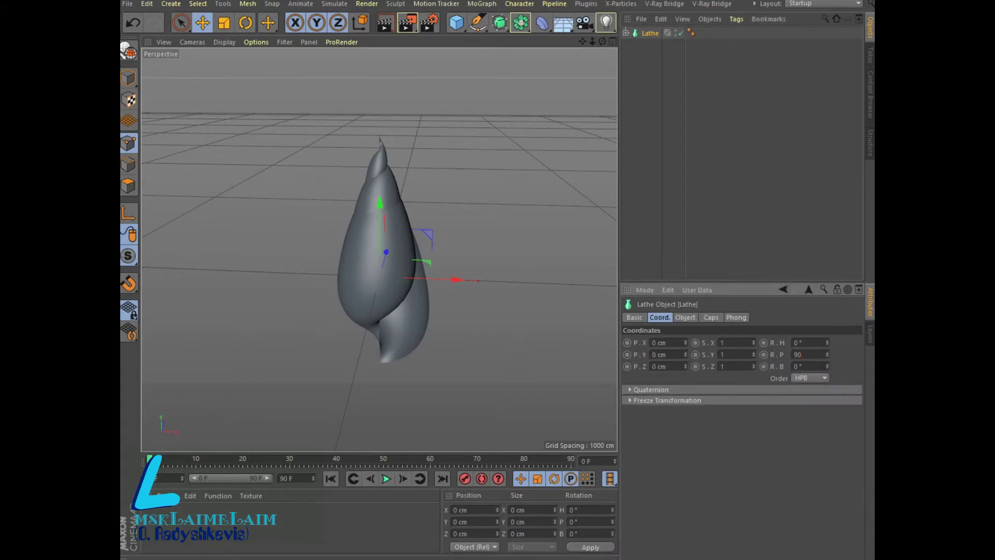
key(Return)
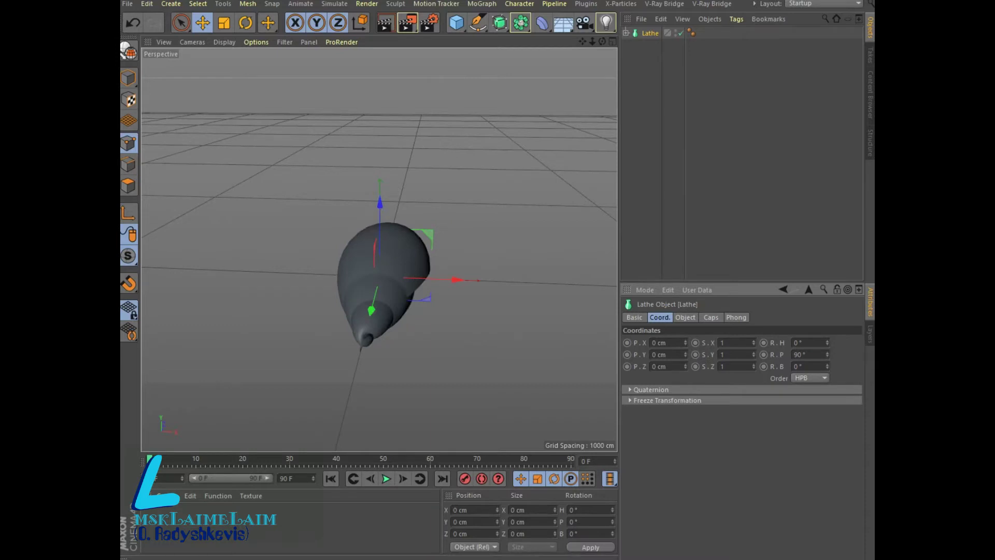
alt+drag(362, 249, 379, 249)
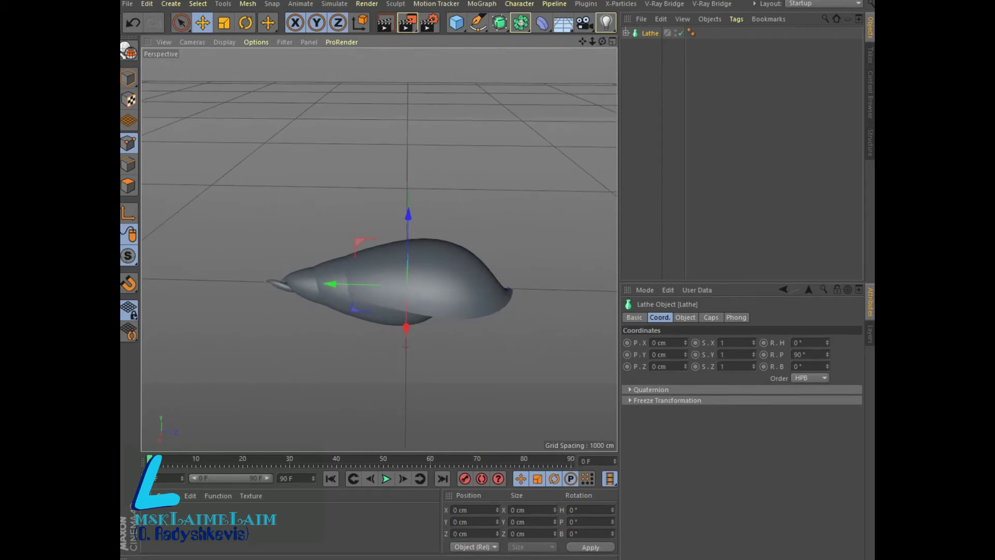
key(q)
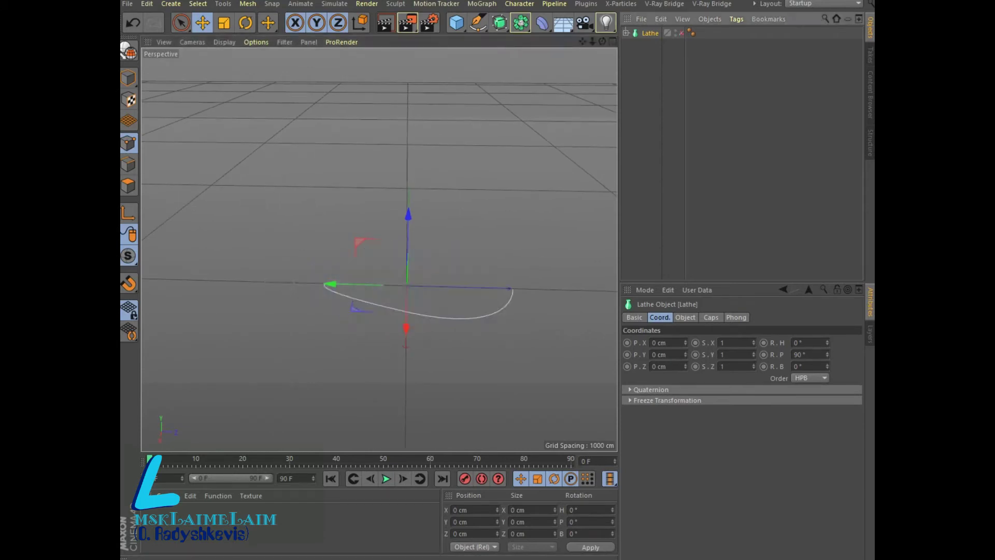
click(675, 32)
Draw a new three-point spline in the maximized Front view, middle point right of the axis.
click(612, 41)
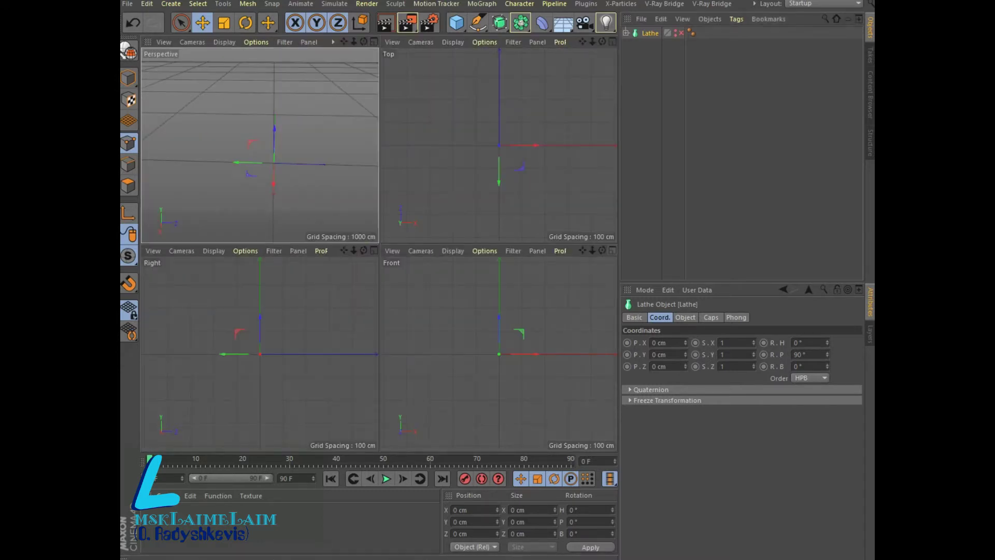
click(612, 251)
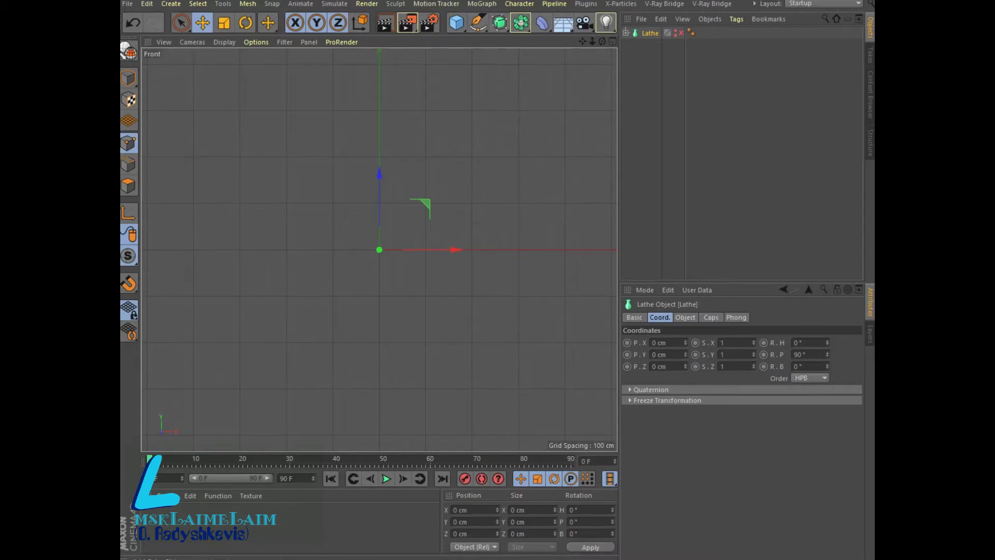
click(477, 22)
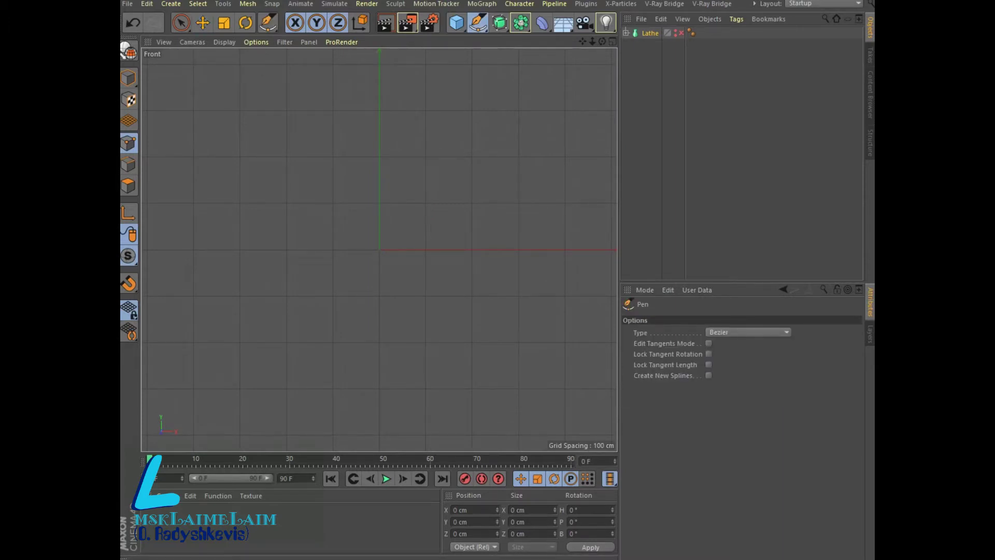
click(378, 107)
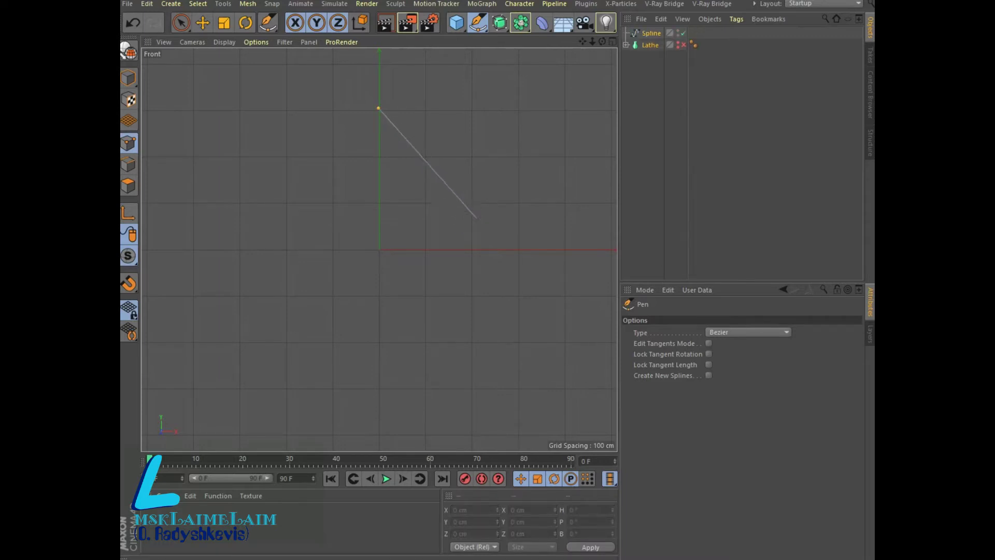
click(487, 250)
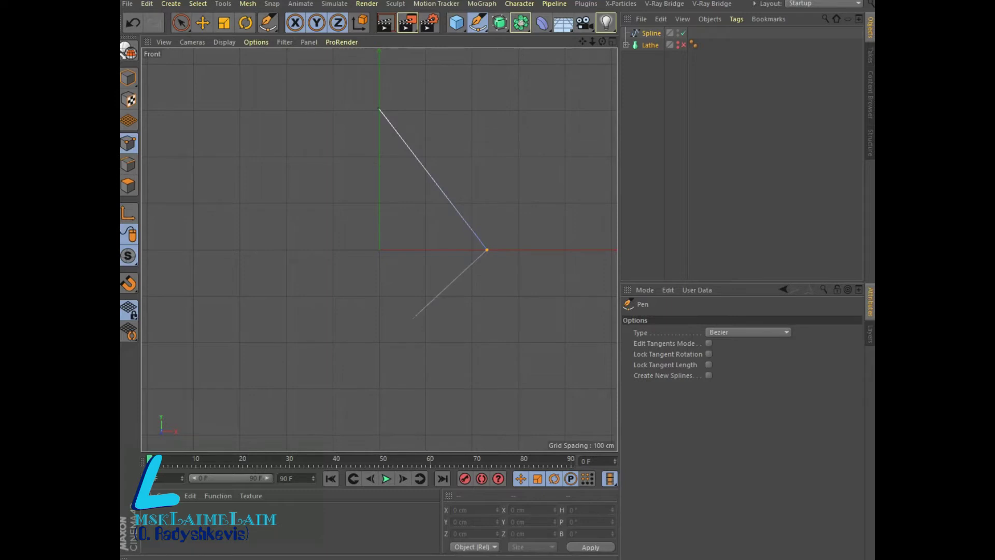
click(381, 391)
right_click(381, 391)
click(383, 385)
Set the new spline's middle point to Soft Interpolation and add a Lathe.1 generator.
key(space)
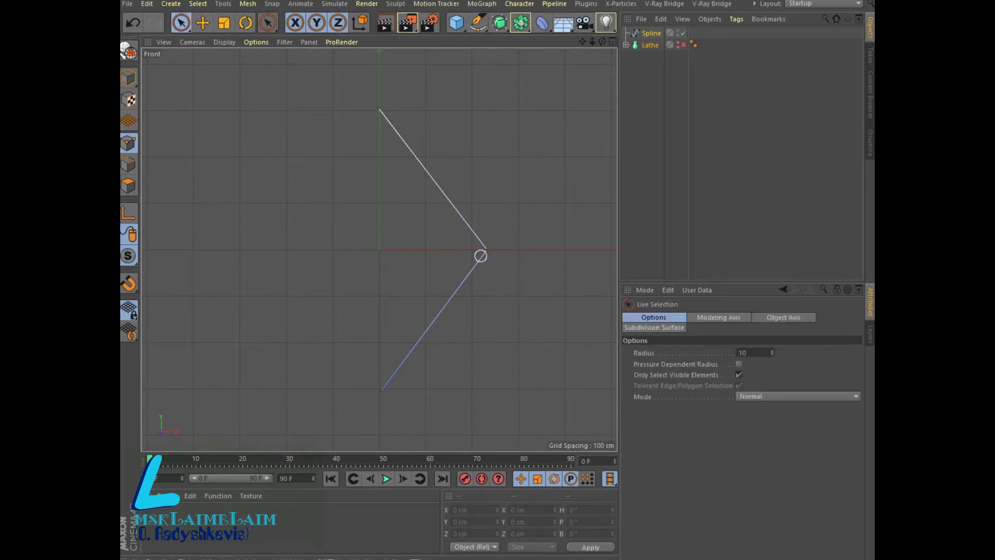
click(485, 251)
right_click(487, 250)
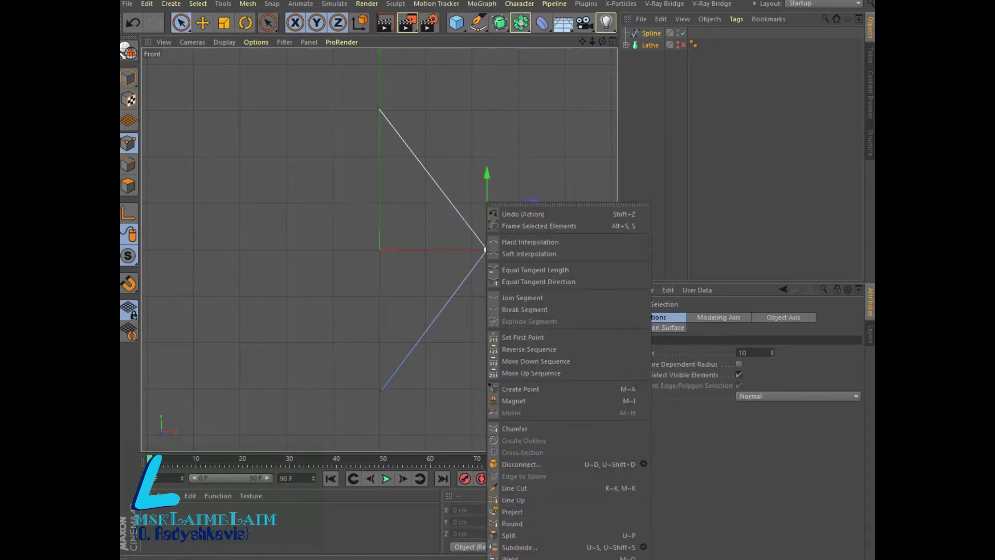
click(528, 254)
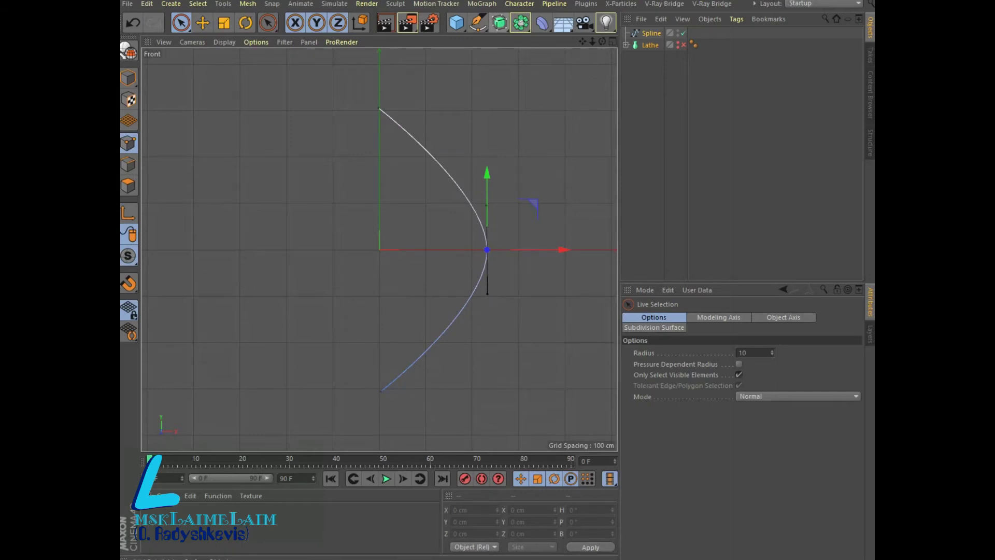
click(500, 22)
click(544, 61)
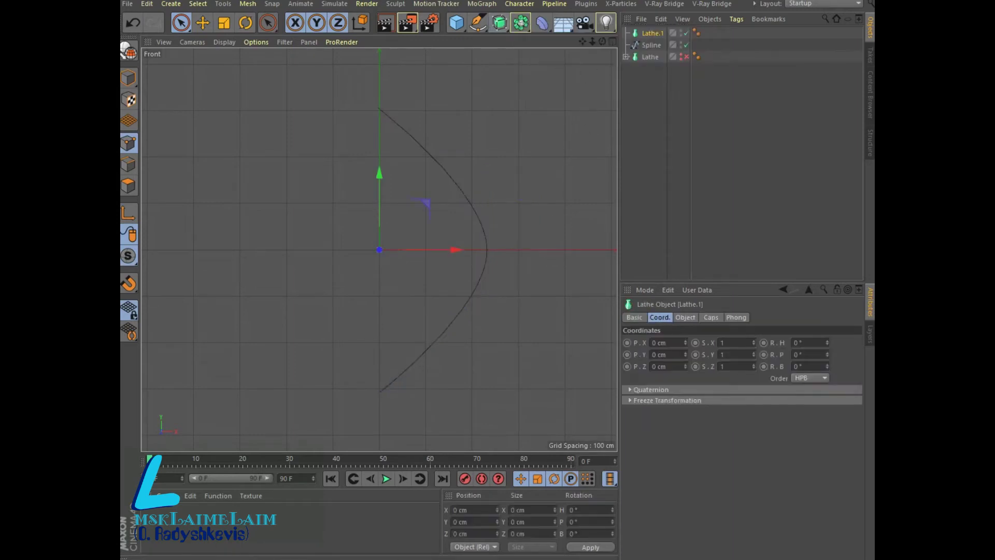
Parent the spline under Lathe.1, shift it left toward the axis, and view it in Perspective.
mouse_move(651, 45)
mouse_down()
mouse_move(652, 31)
mouse_move(651, 45)
mouse_up()
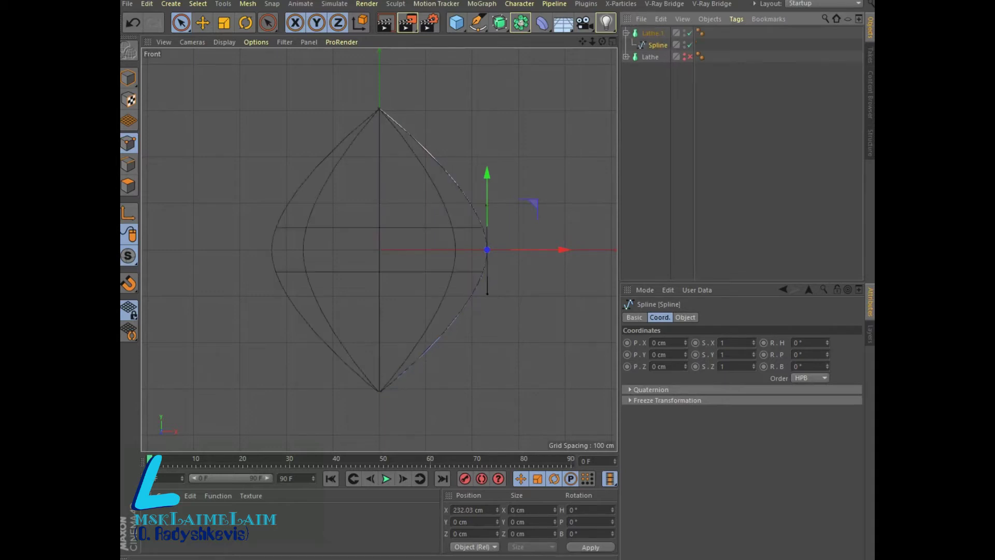
drag(565, 249, 524, 250)
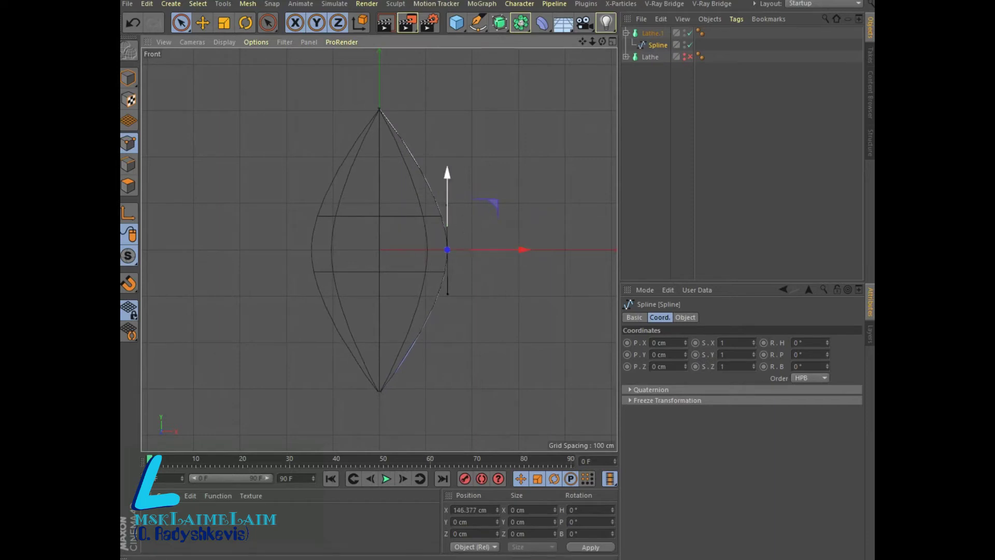
click(613, 41)
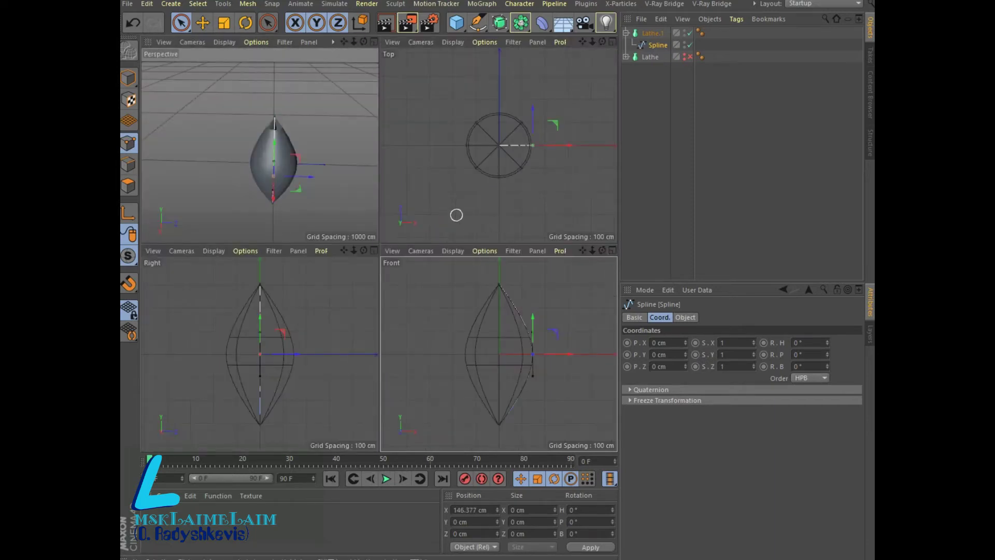
click(374, 42)
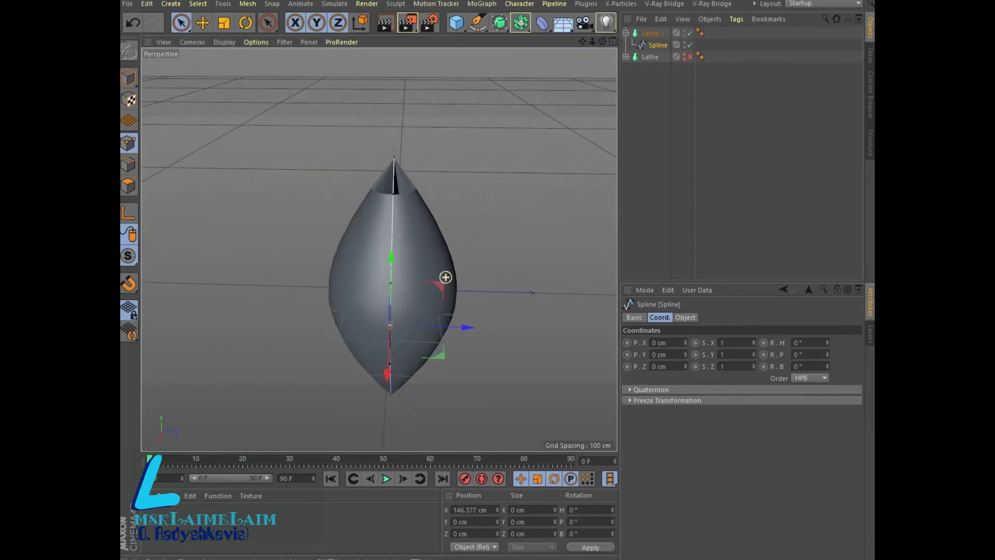
scroll(446, 277, up, 2)
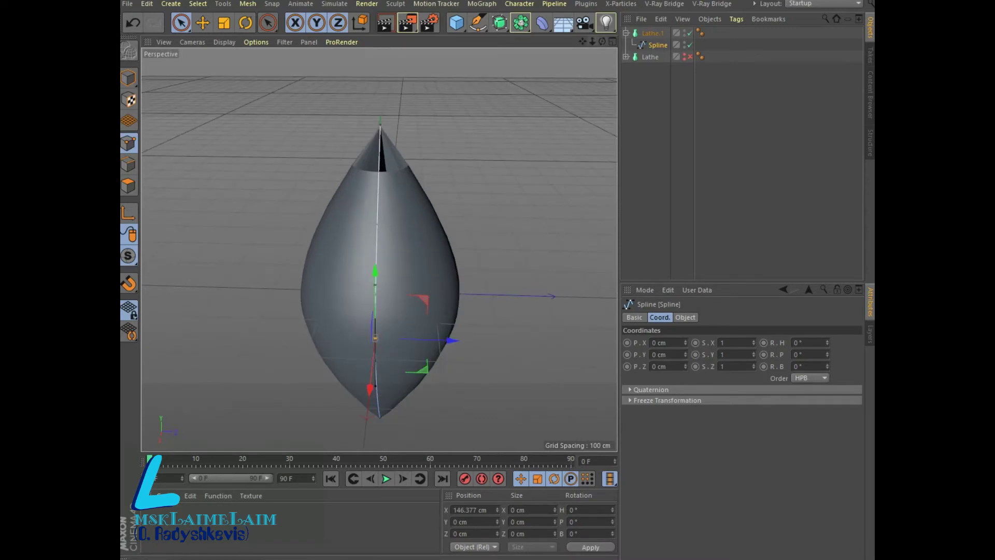
alt+drag(446, 277, 415, 311)
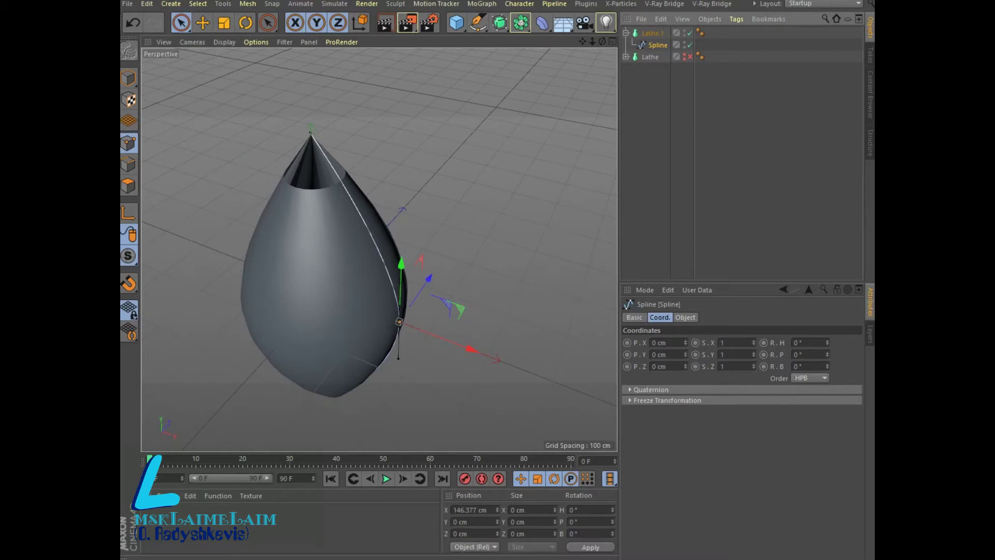
click(685, 317)
Keep the spline type Bezier after trying B-Spline, and set Intermediate Points to Uniform.
click(778, 342)
click(725, 390)
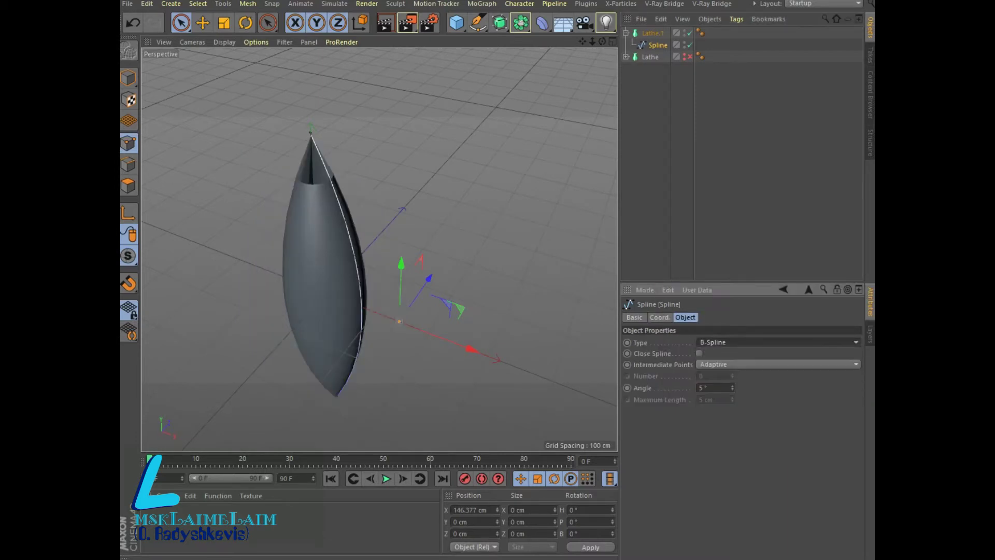
click(778, 342)
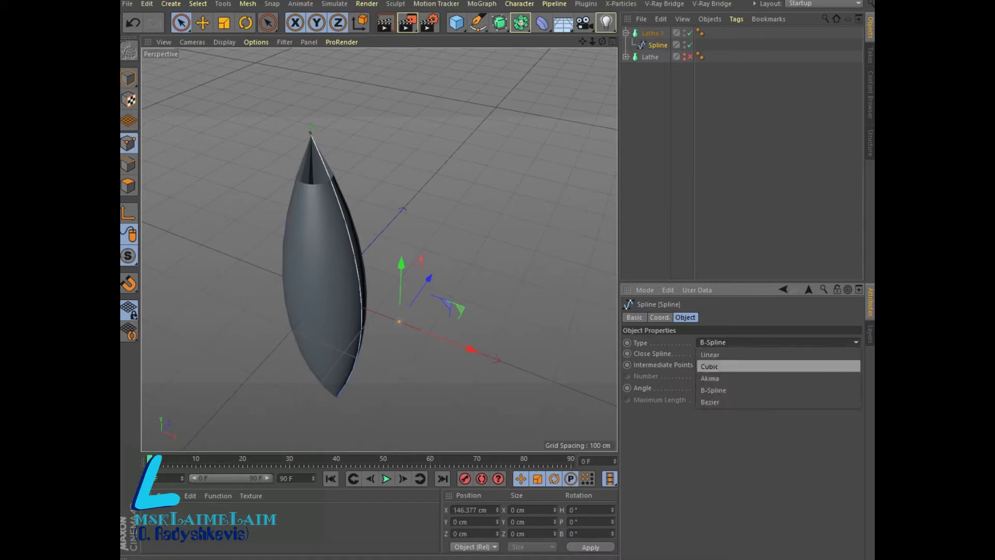
click(726, 401)
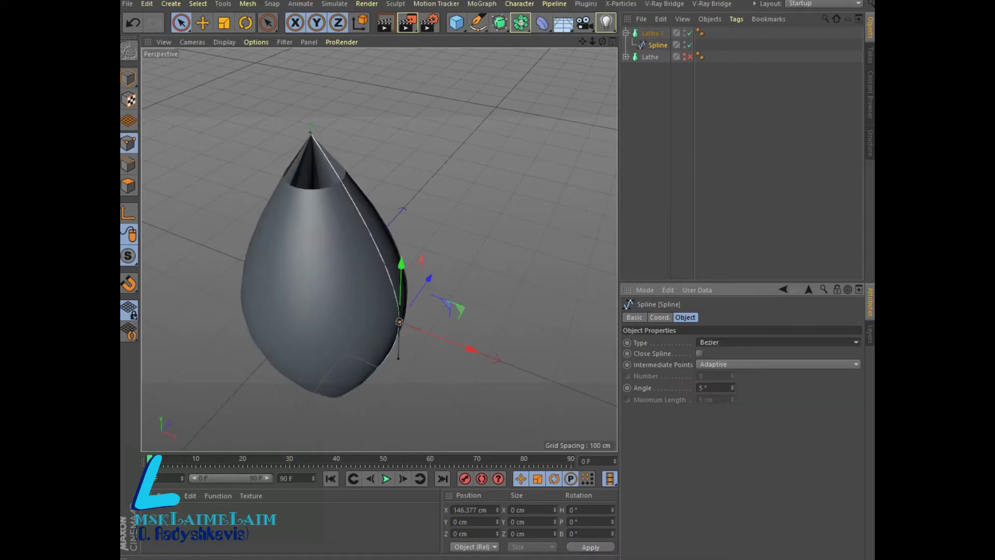
click(699, 353)
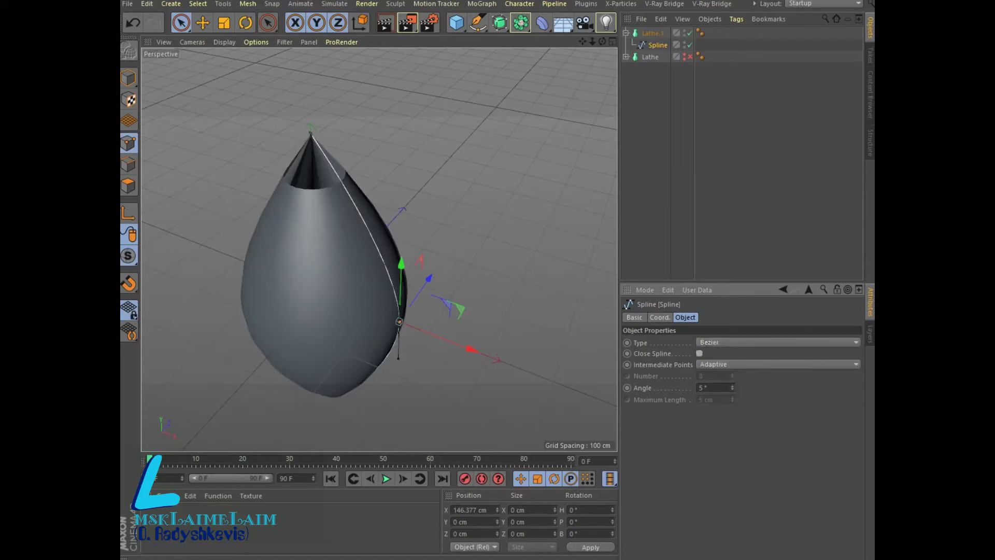
click(777, 363)
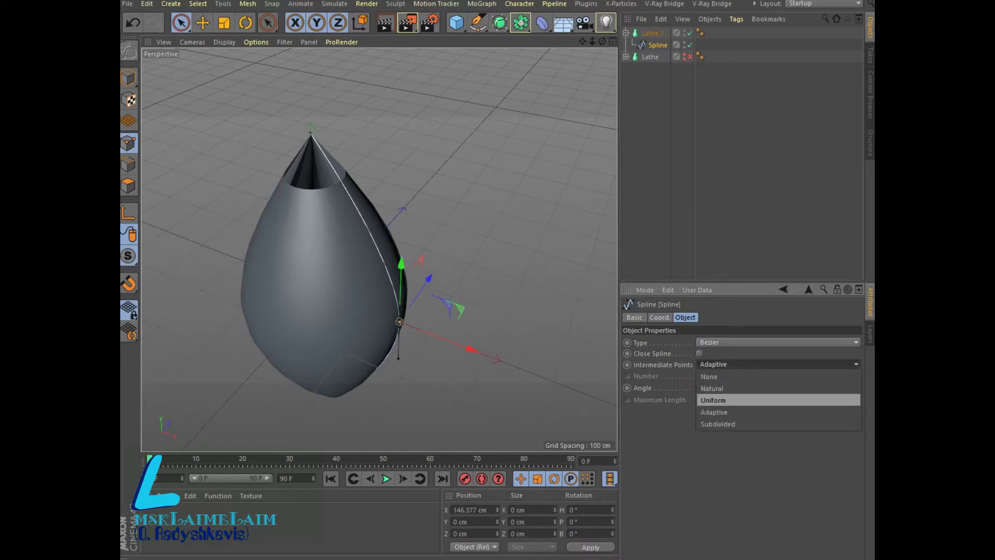
click(712, 400)
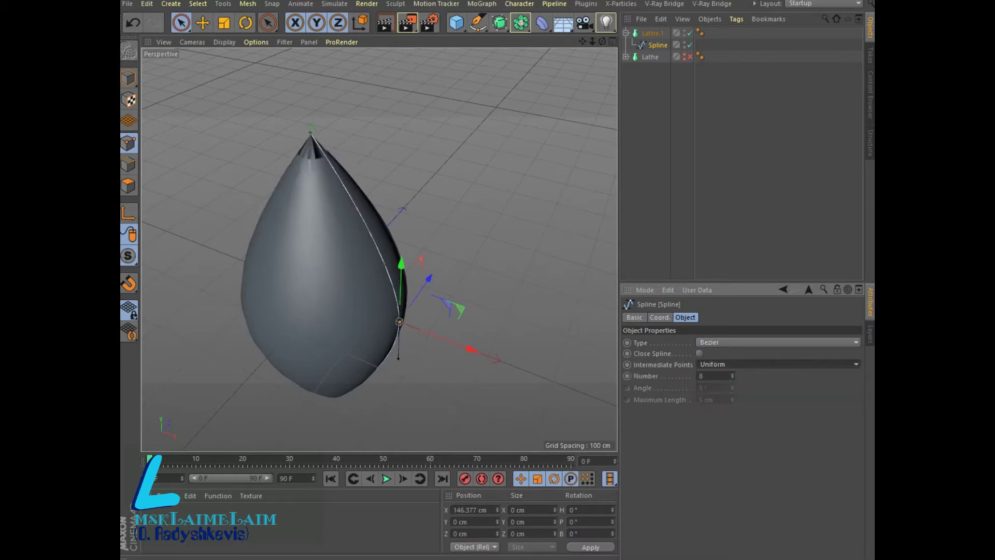
click(651, 33)
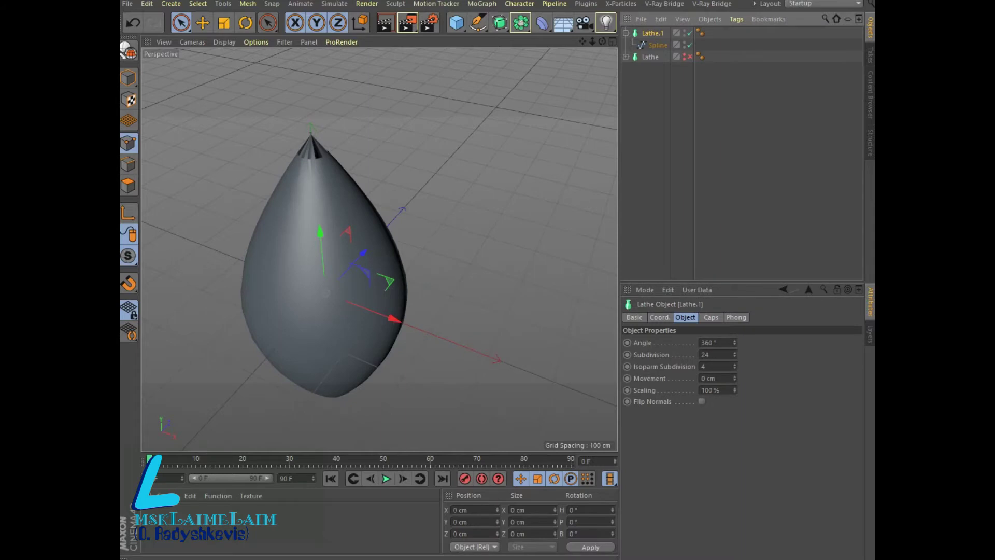
Give Lathe.1 a first spiral: about 183 cm movement, more angle, 73% scaling, higher subdivision.
drag(734, 377, 734, 337)
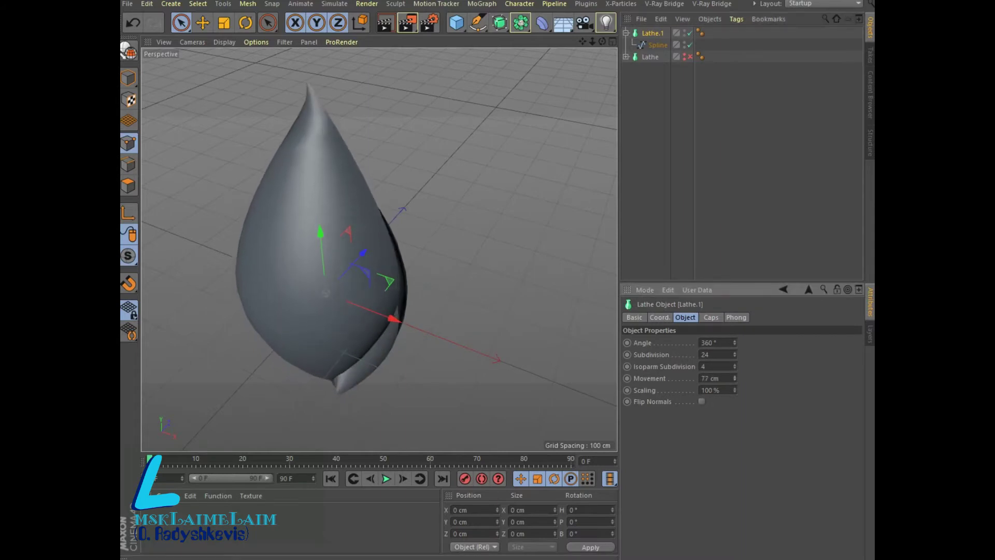
mouse_move(734, 378)
mouse_down()
mouse_move(734, 394)
mouse_move(734, 370)
mouse_up()
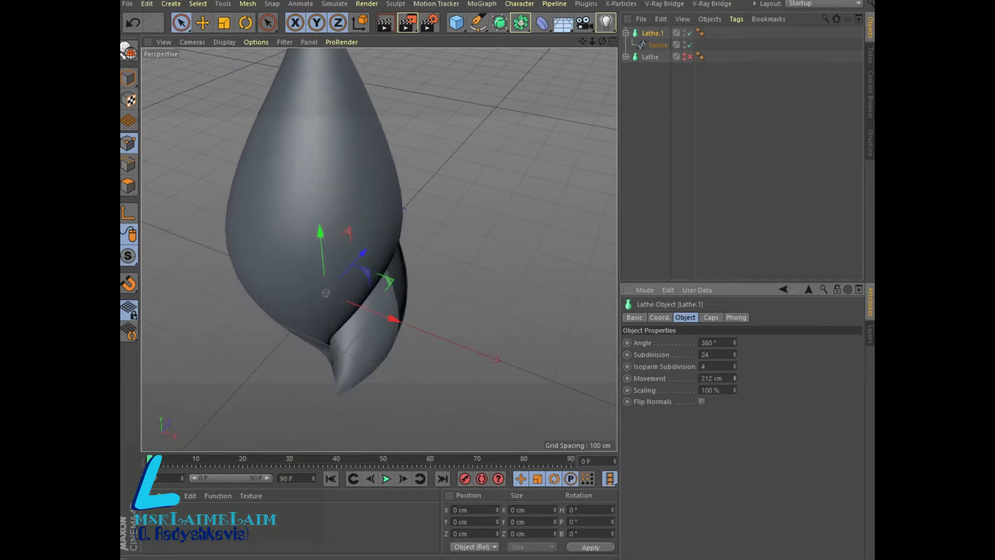
scroll(469, 293, down, 3)
mouse_move(734, 343)
mouse_down()
mouse_move(734, 311)
mouse_move(734, 338)
mouse_up()
drag(735, 389, 734, 399)
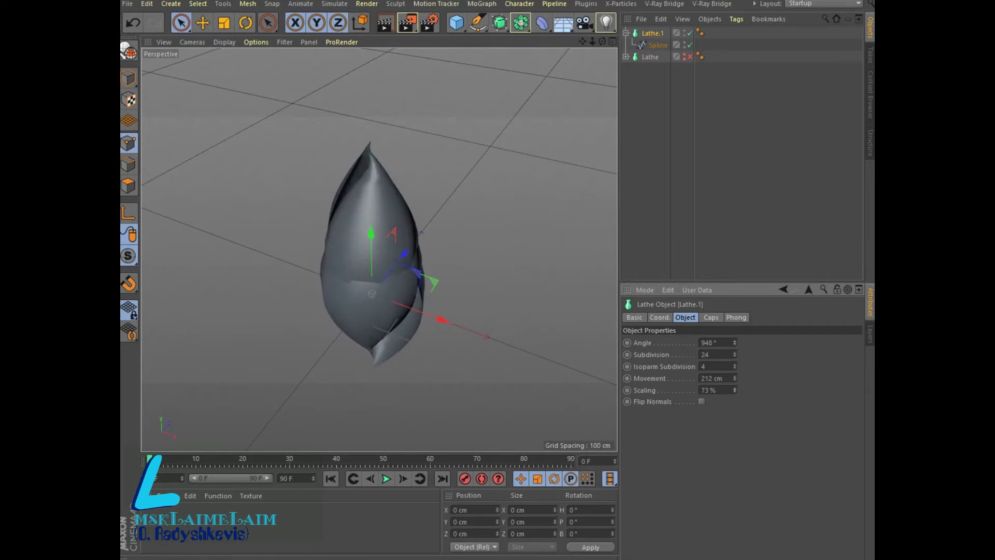
drag(734, 354, 734, 332)
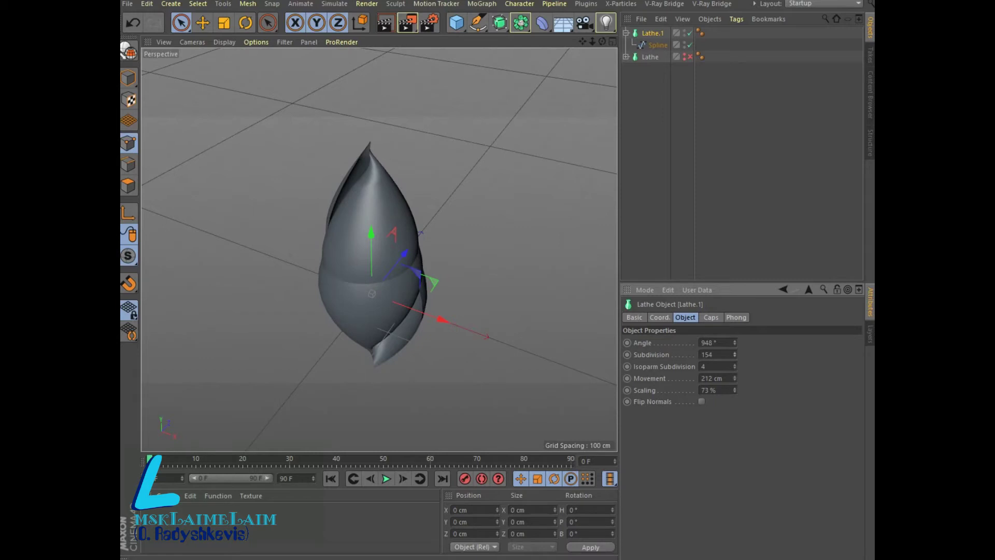
Refine Lathe.1 to Movement 575 cm, Angle 1358° and Scaling 2%.
drag(734, 378, 734, 362)
scroll(433, 362, down, 3)
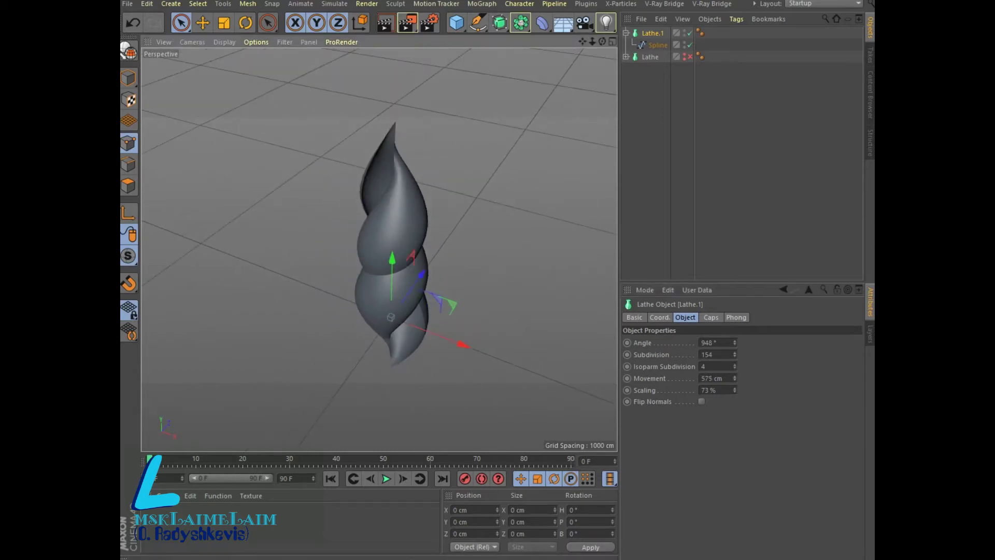
drag(734, 342, 735, 321)
mouse_move(734, 342)
mouse_down()
mouse_move(735, 331)
mouse_move(735, 347)
mouse_up()
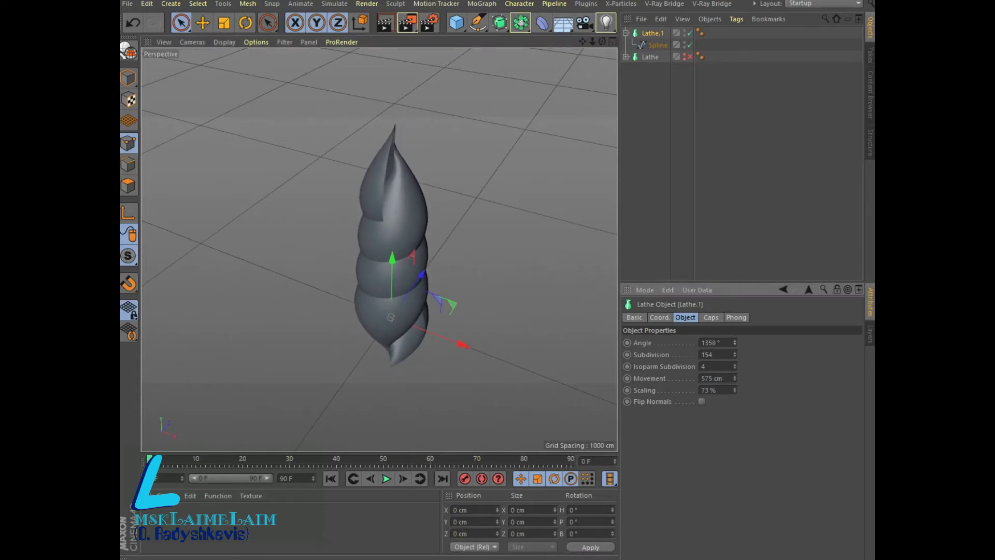
drag(734, 390, 734, 410)
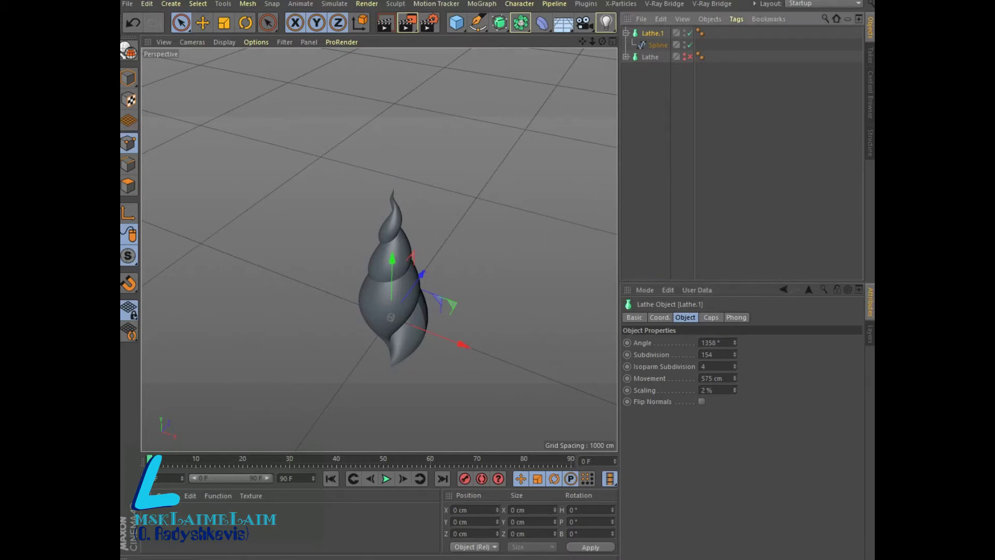
Pitch Lathe.1 to 90° and re-enable the original Lathe shell.
click(659, 317)
click(797, 354)
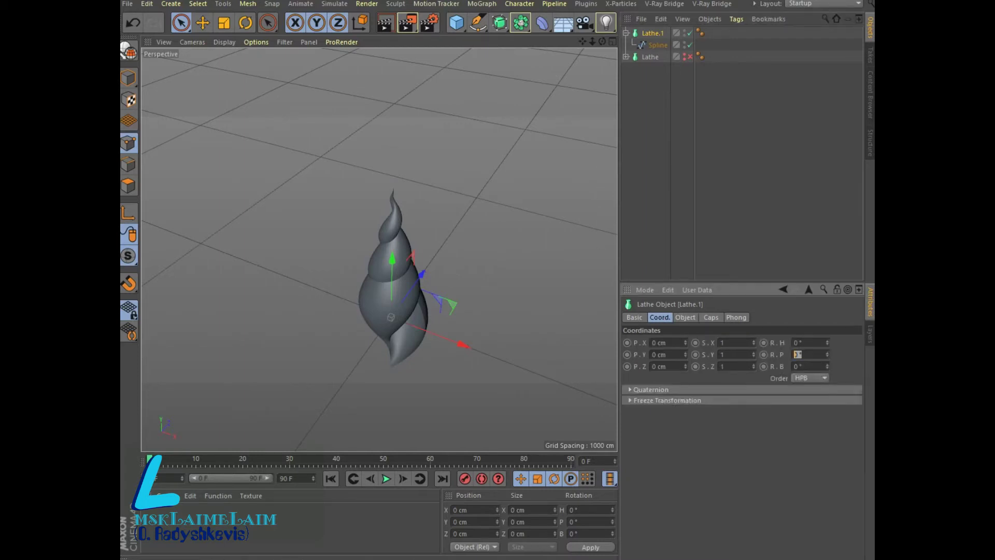
text(90)
key(Return)
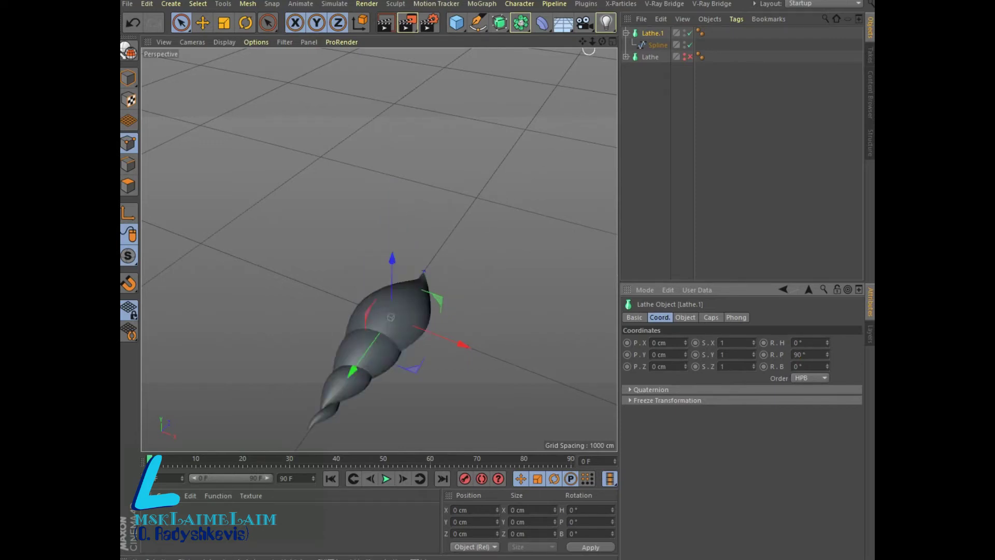
drag(602, 41, 570, 46)
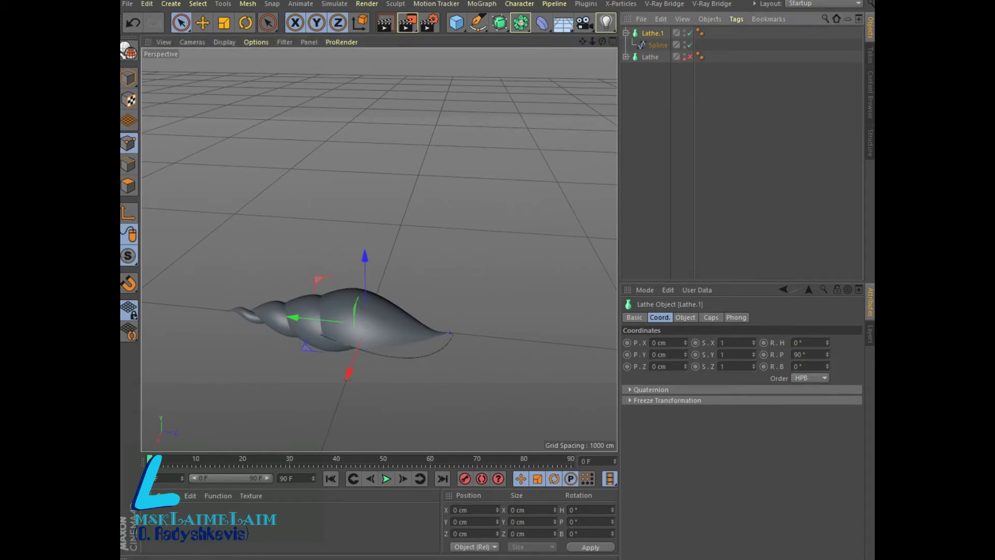
click(690, 57)
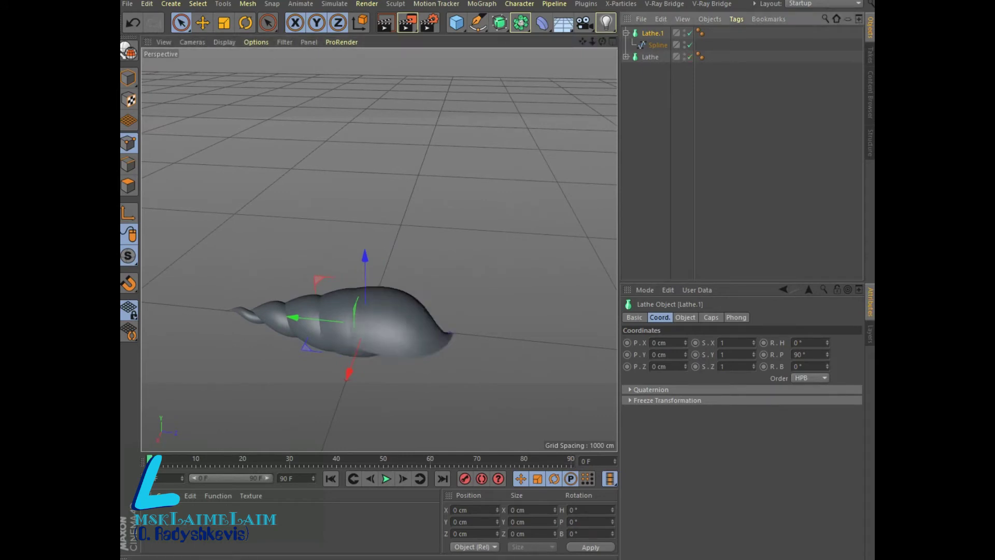
click(202, 22)
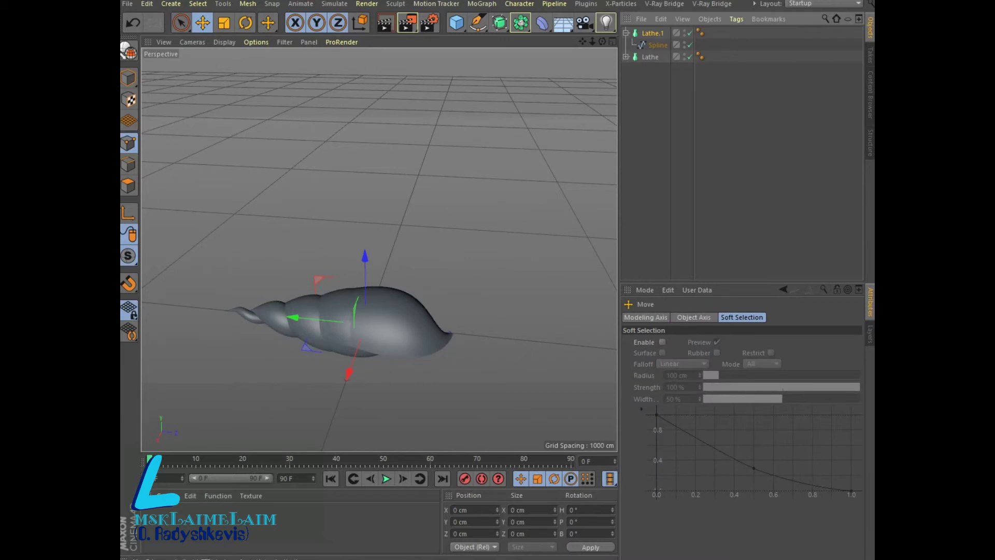
Move Lathe.1 away from the other shell and Ctrl-drag a copy, Lathe.2, beside it.
mouse_move(365, 325)
mouse_down()
mouse_move(601, 334)
mouse_move(370, 326)
mouse_move(381, 325)
mouse_up()
mouse_move(367, 373)
mouse_down()
mouse_move(411, 304)
mouse_move(400, 281)
mouse_move(228, 269)
mouse_up()
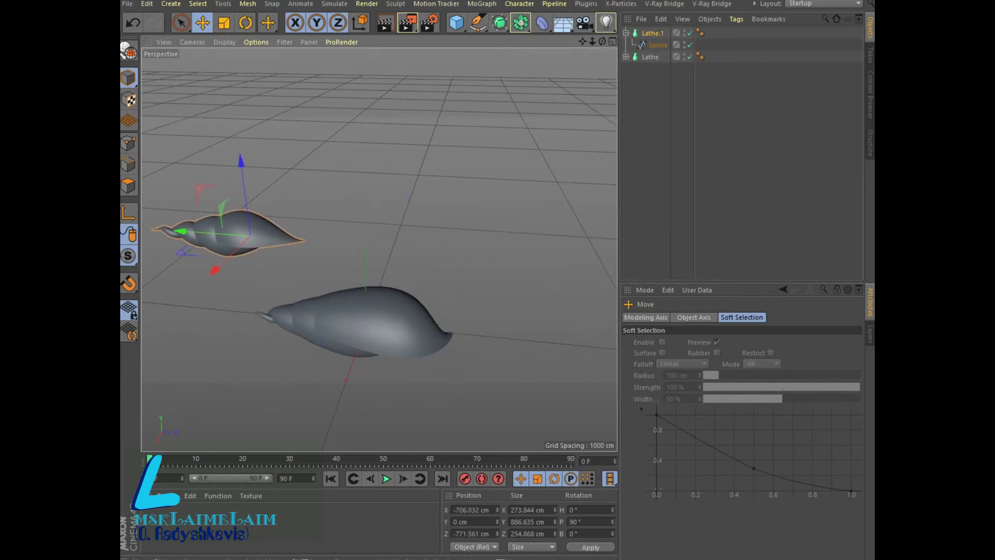
ctrl+drag(180, 231, 399, 248)
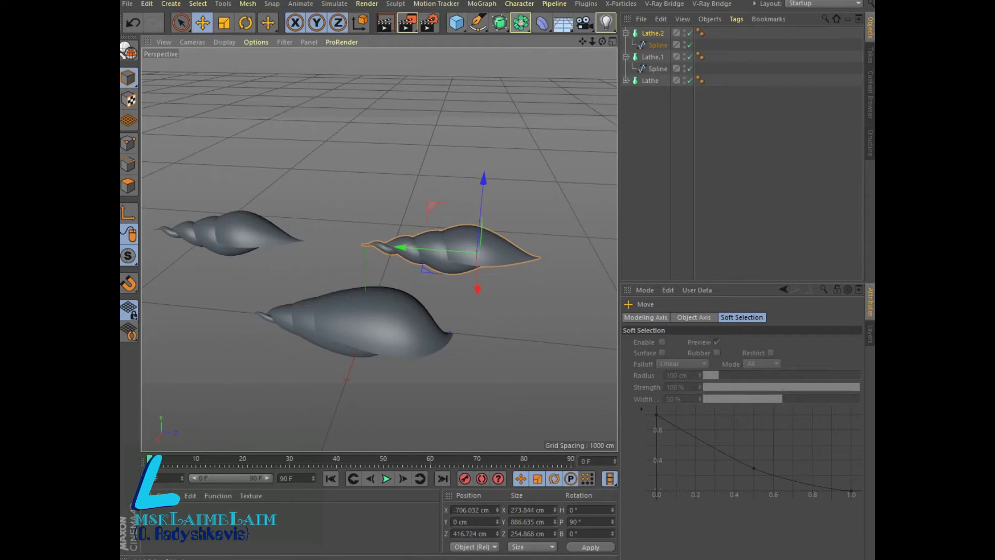
click(456, 22)
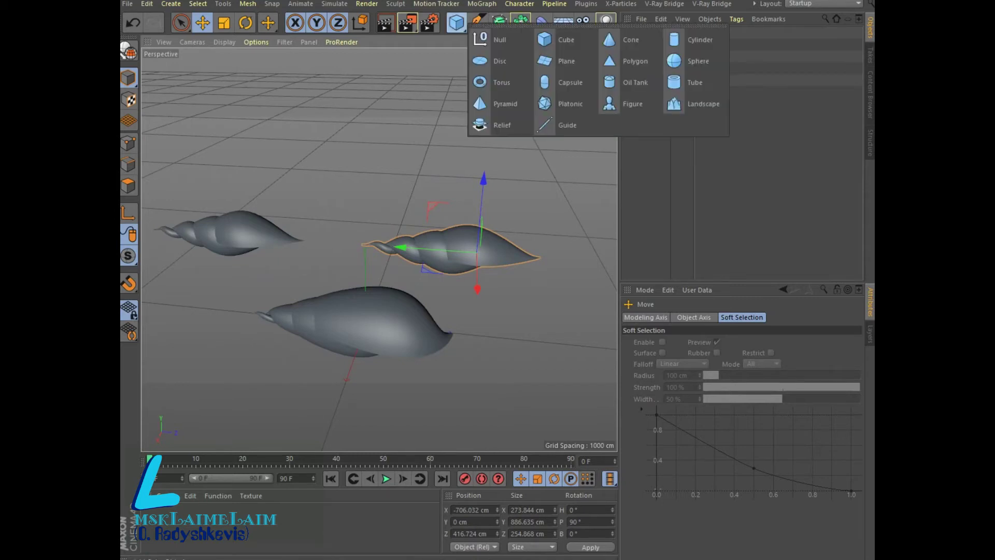
Add a Landscape object and set its Size X and Size Z to 3000 cm.
click(697, 104)
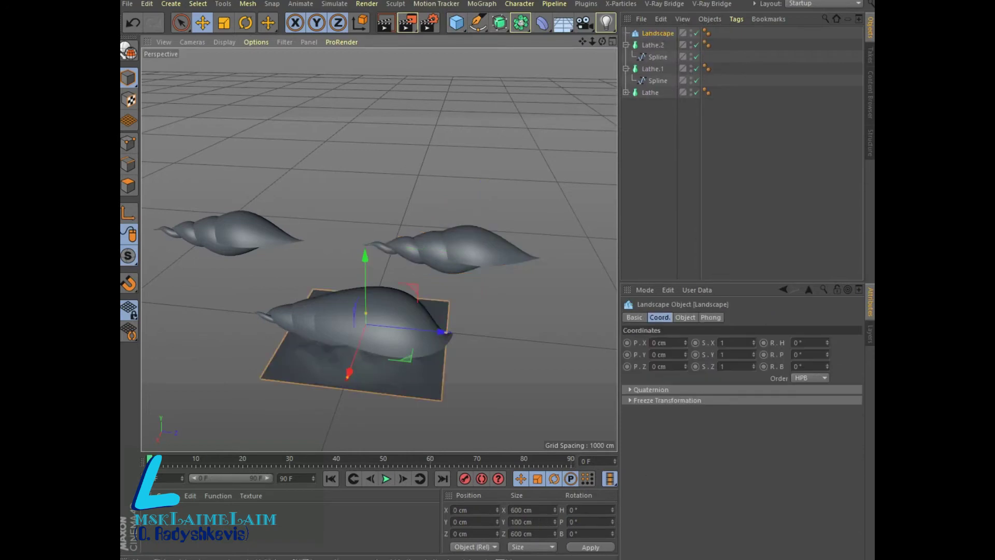
click(685, 317)
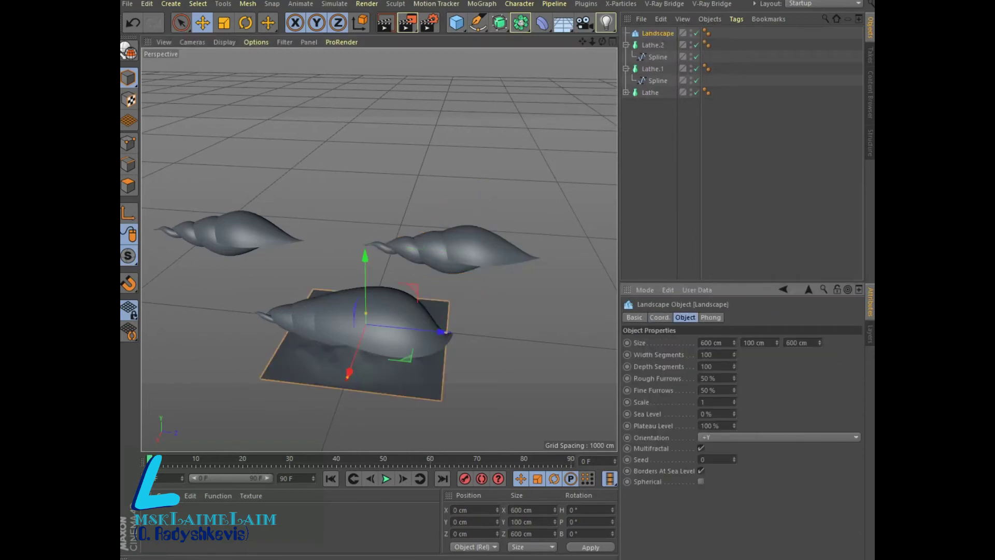
double_click(705, 343)
text(3000)
key(Tab)
key(Tab)
text(3000)
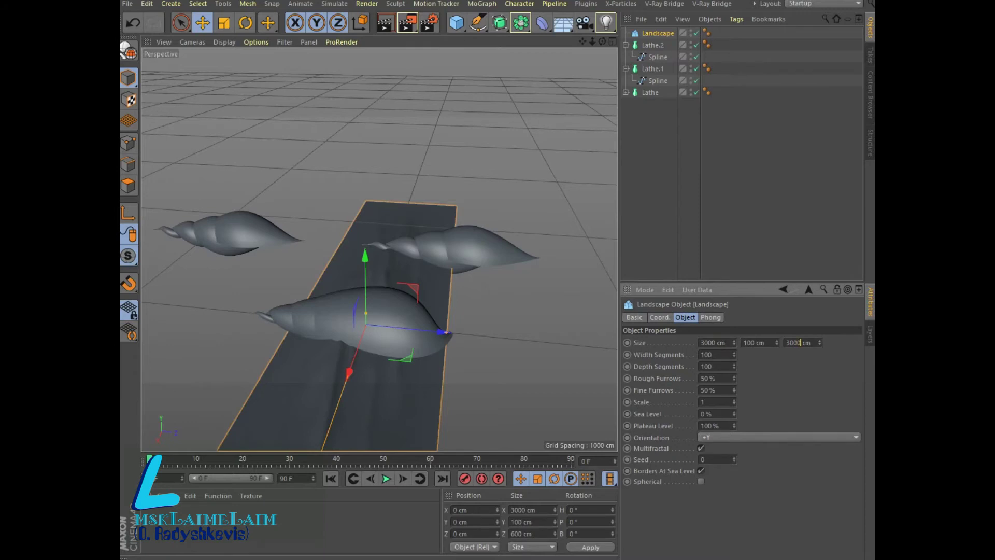
key(Return)
Raise the terrain height, turn off Borders At Sea Level, and lower it to half-bury the shells.
drag(365, 311, 365, 334)
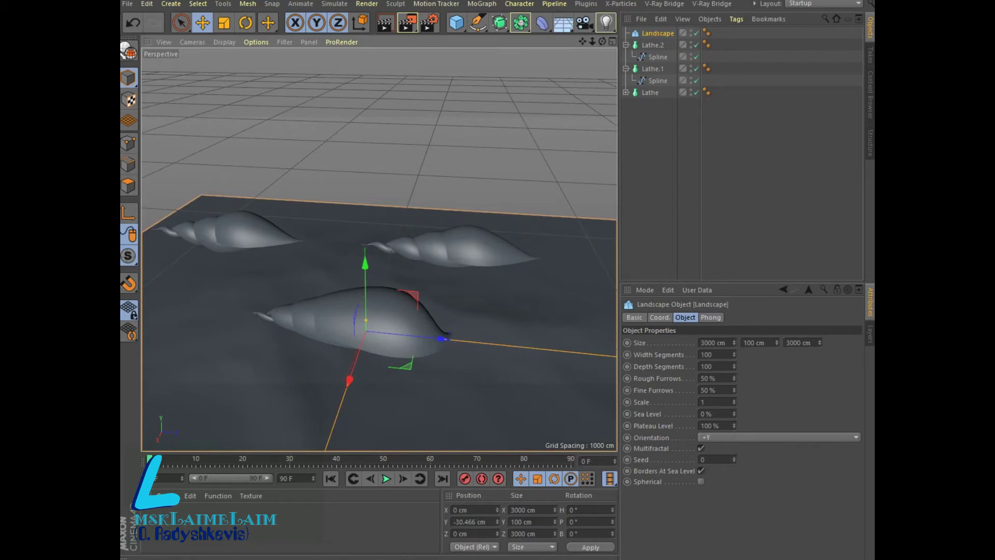
mouse_move(776, 343)
mouse_down()
mouse_move(776, 310)
mouse_move(776, 332)
mouse_up()
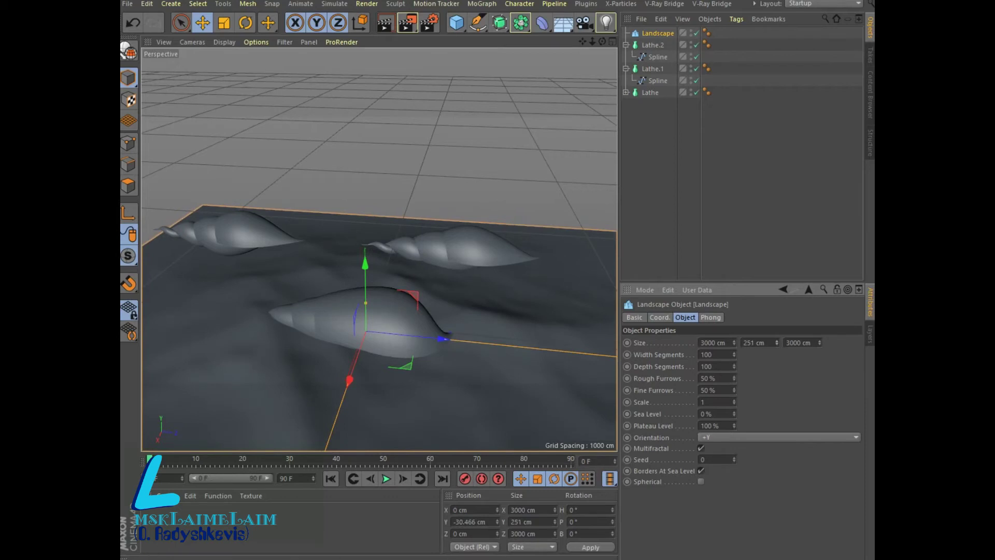
click(701, 471)
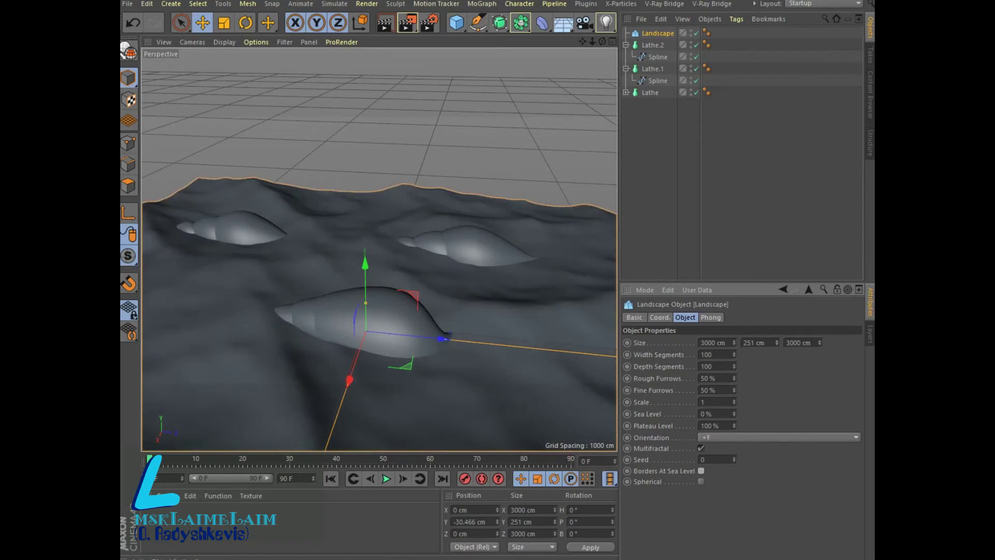
mouse_move(365, 311)
mouse_down()
mouse_move(366, 344)
mouse_move(365, 323)
mouse_up()
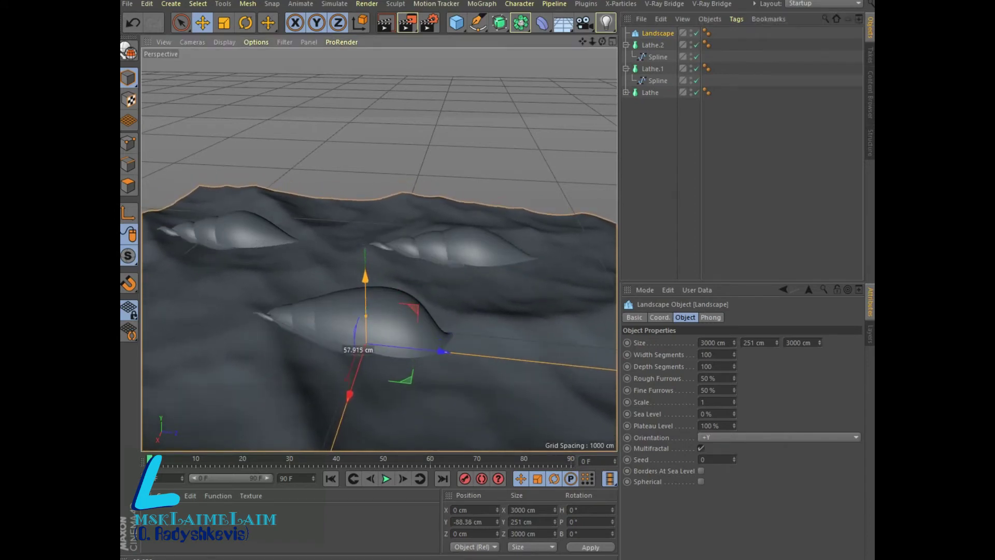
drag(365, 324, 366, 329)
click(563, 23)
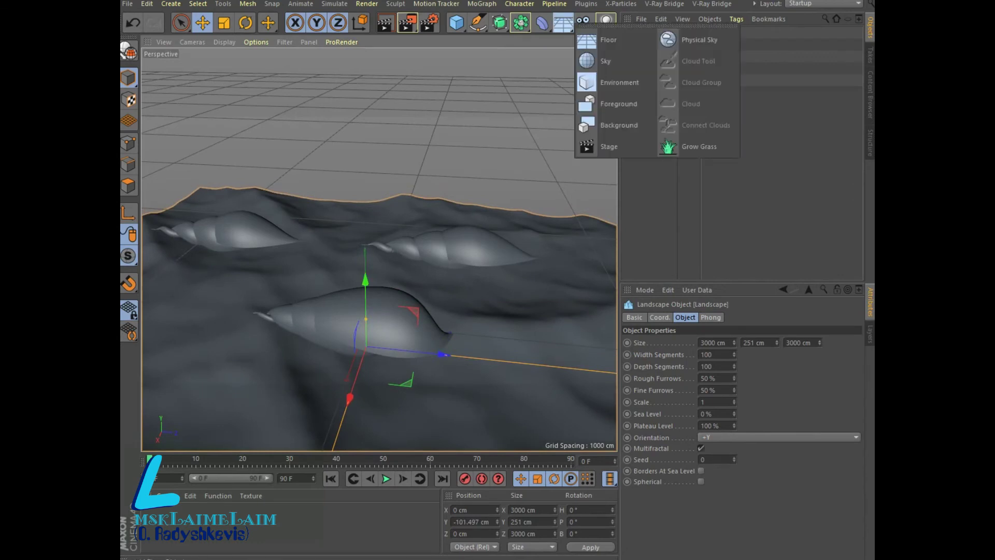
Add a Sky with a Compositing tag set to Compositing Background, then show the material presets.
click(603, 65)
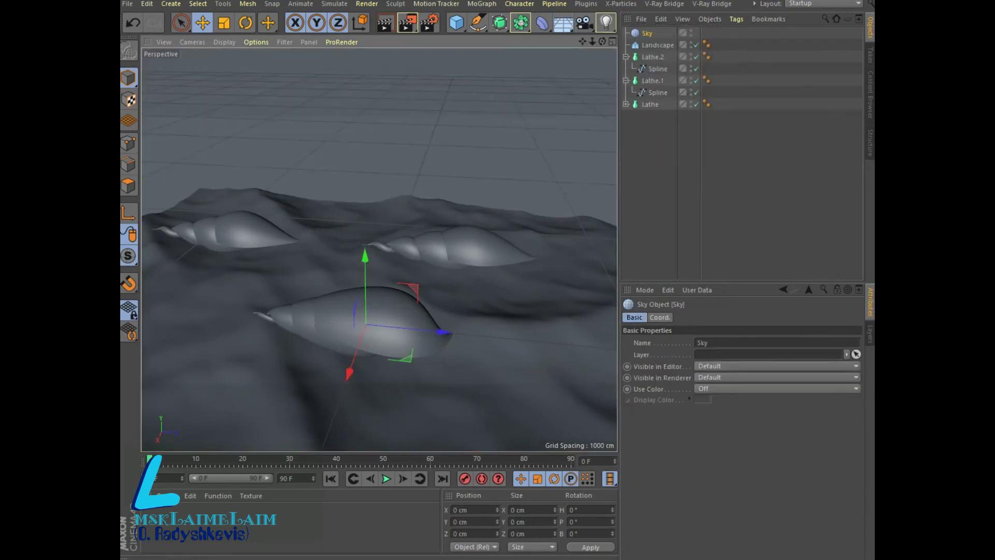
right_click(646, 33)
mouse_move(680, 42)
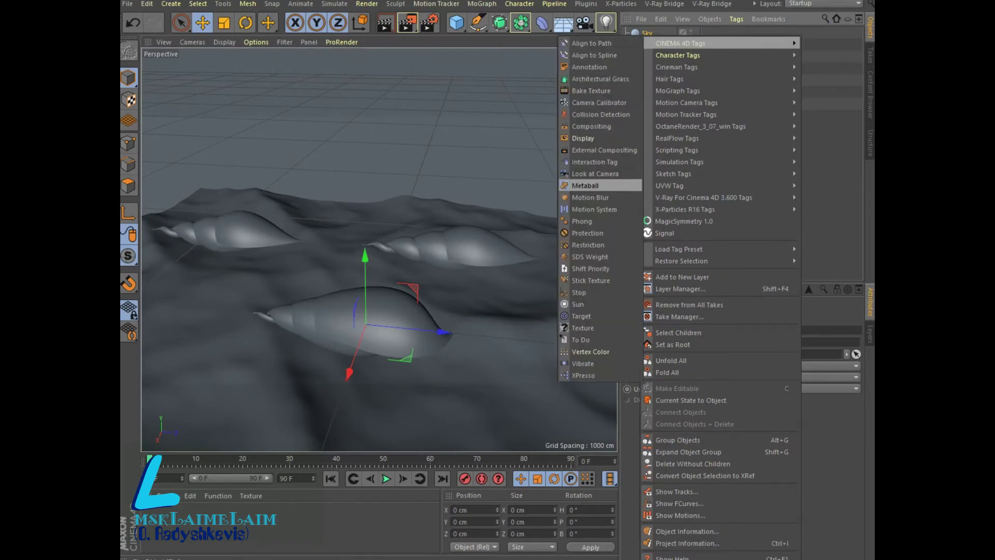
click(591, 127)
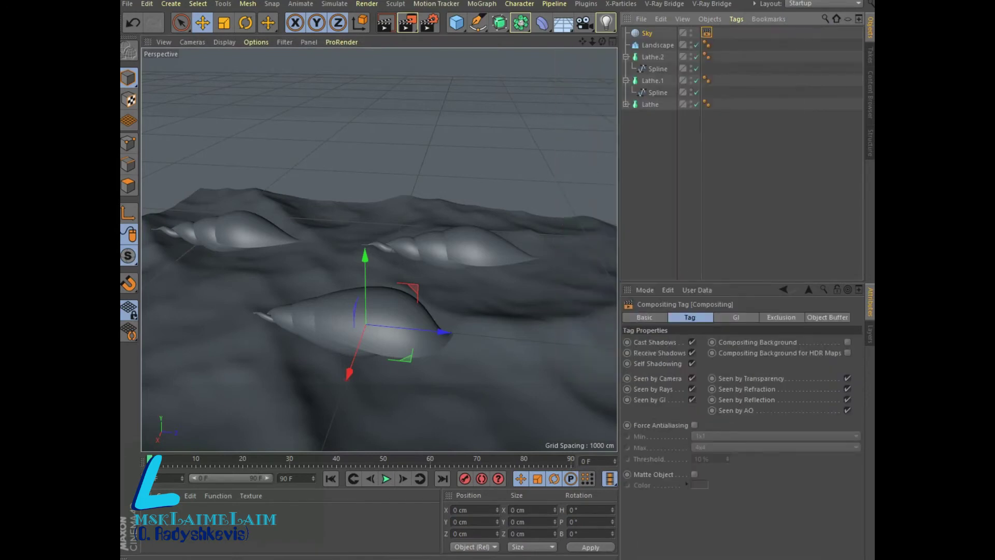
click(847, 342)
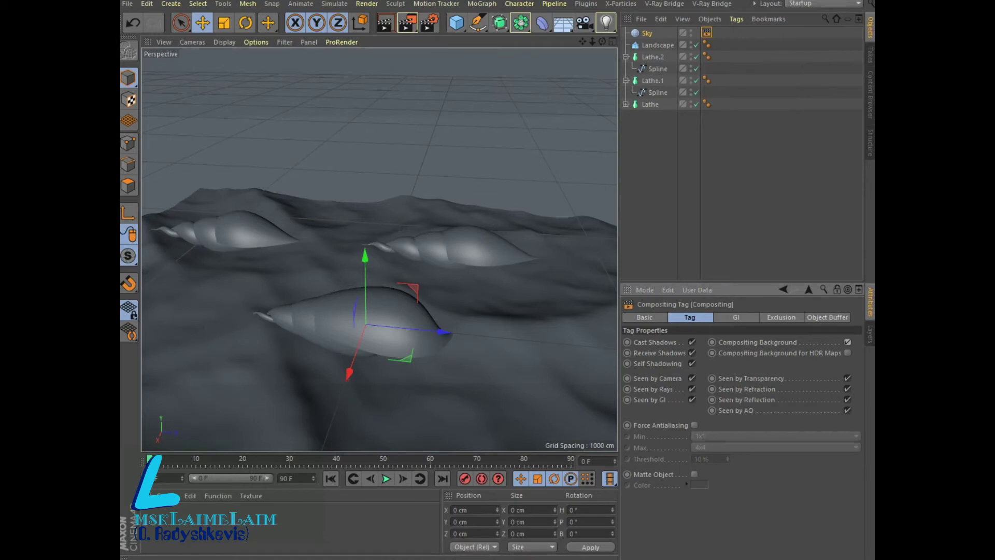
key(shift+F8)
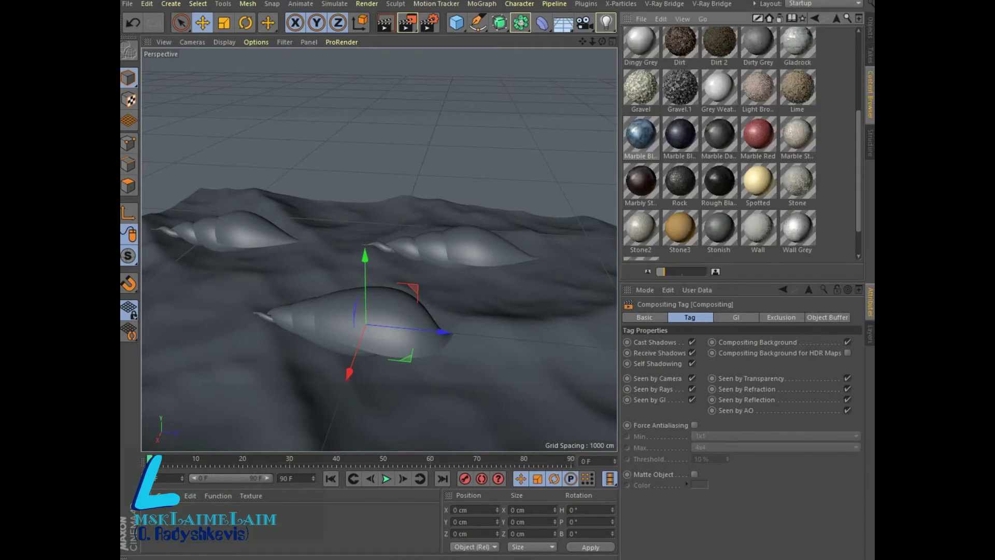
click(796, 184)
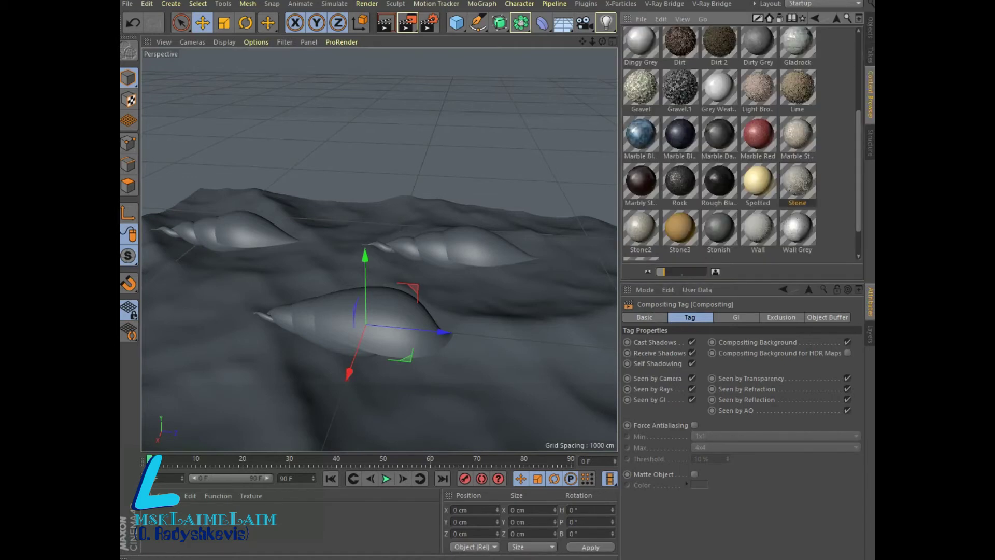
Apply the Stone preset material to the Landscape.
drag(797, 184, 363, 322)
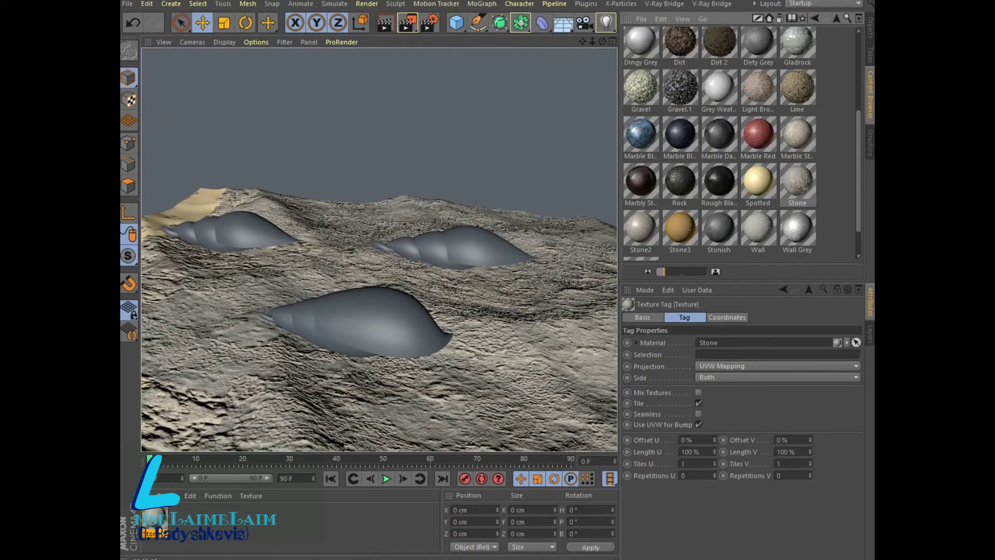
key(BackSpace)
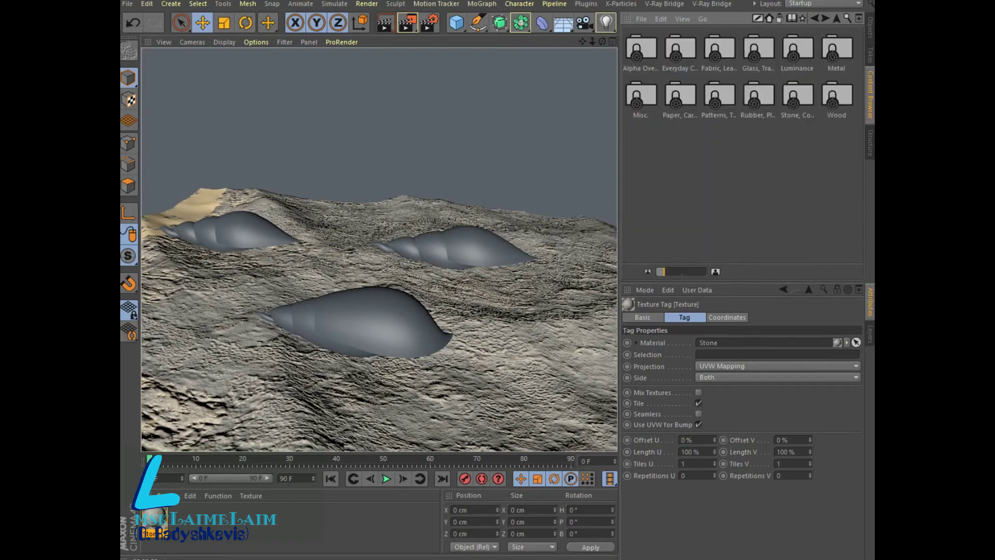
Apply the Fabric > Leather 'Leatherish' preset to the back-right shell.
double_click(720, 50)
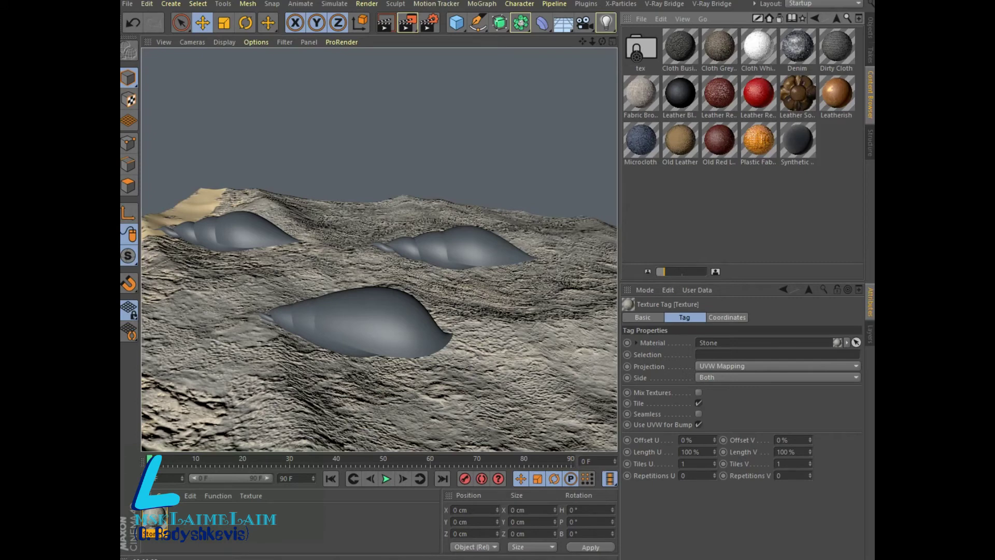
click(836, 96)
drag(836, 96, 767, 342)
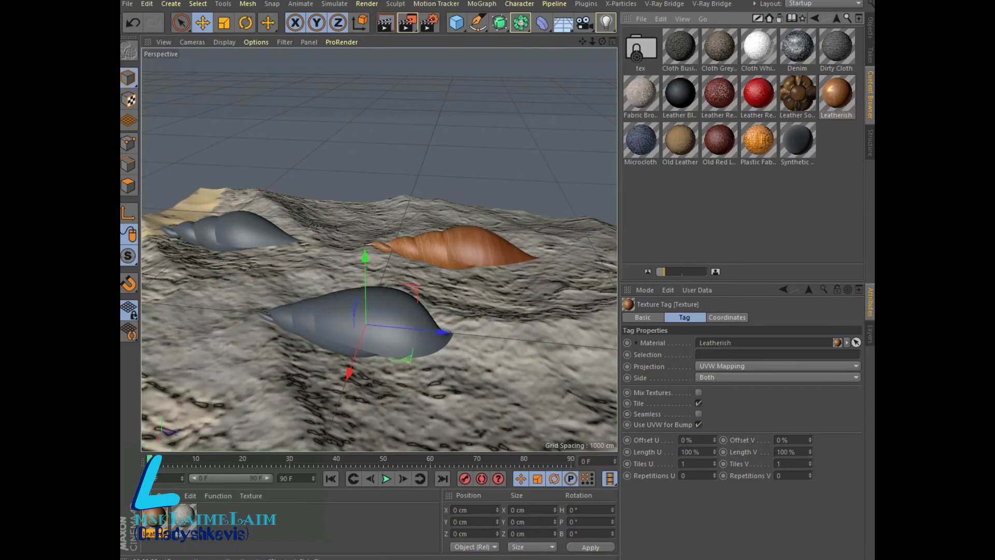
double_click(835, 96)
key(Return)
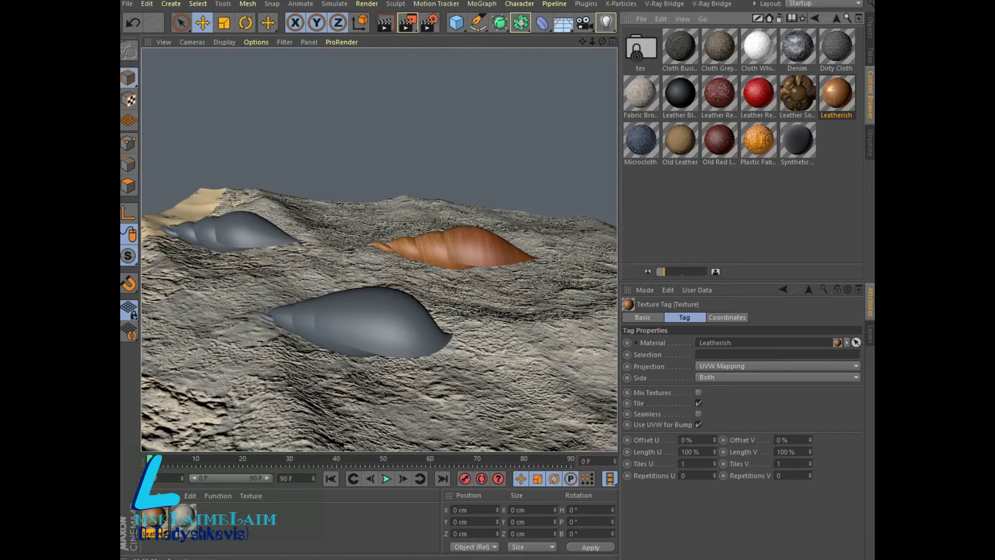
key(BackSpace)
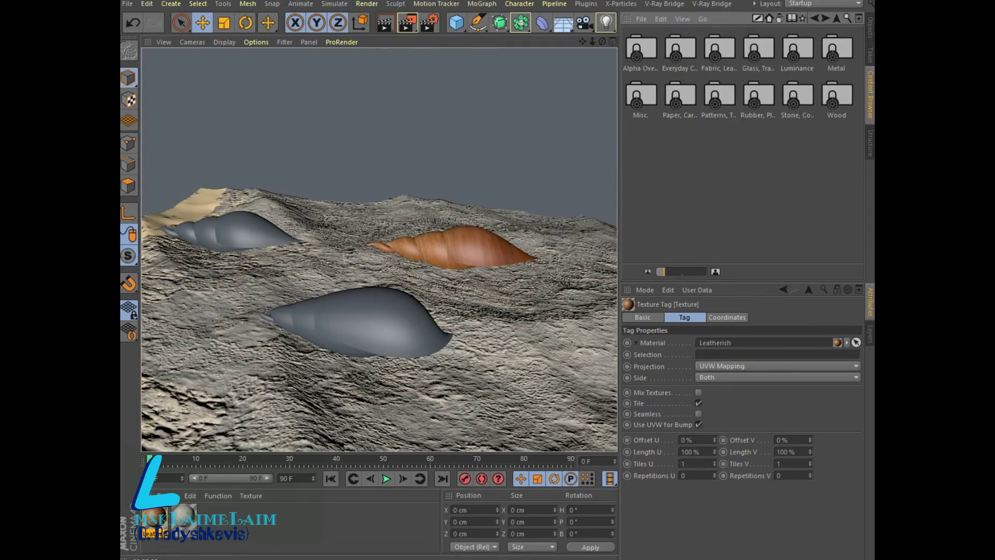
Replace the back-left shell's material with the Misc. 'Potato' preset.
double_click(640, 98)
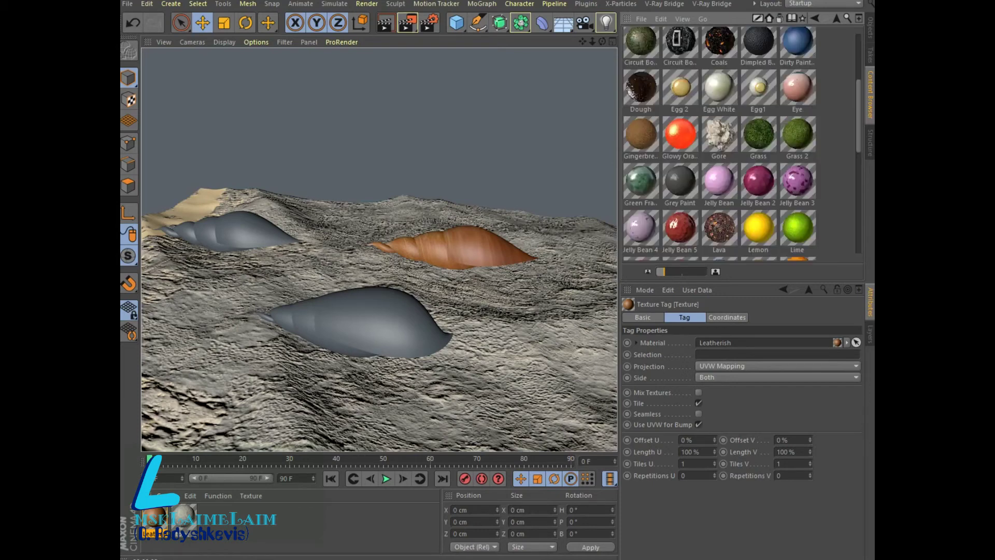
scroll(719, 145, down, 3)
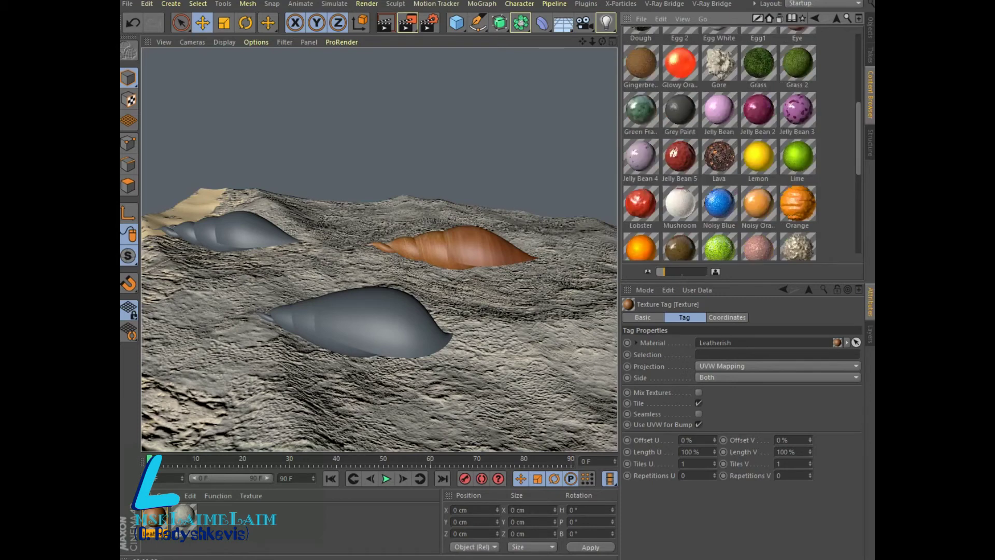
scroll(719, 145, down, 3)
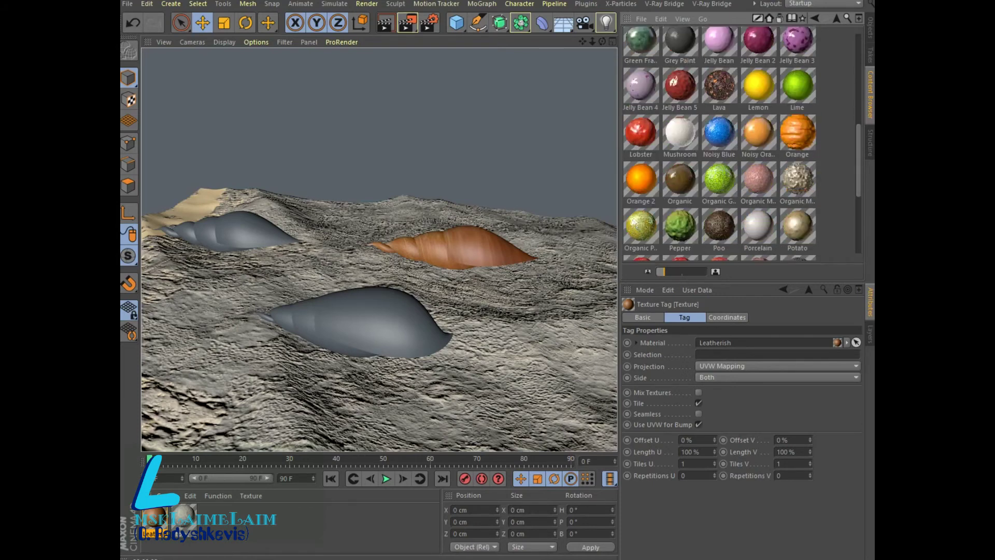
scroll(719, 145, down, 3)
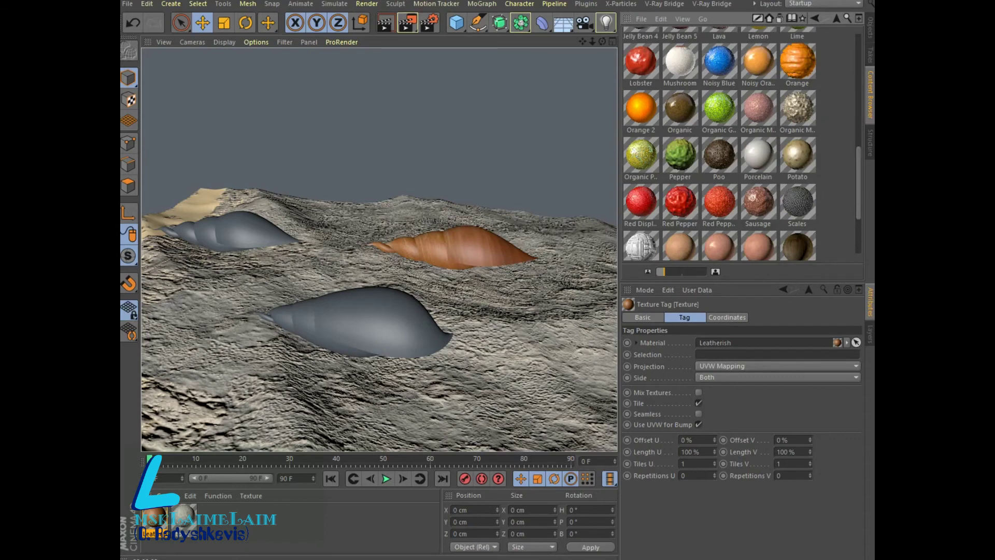
click(797, 155)
drag(797, 155, 766, 342)
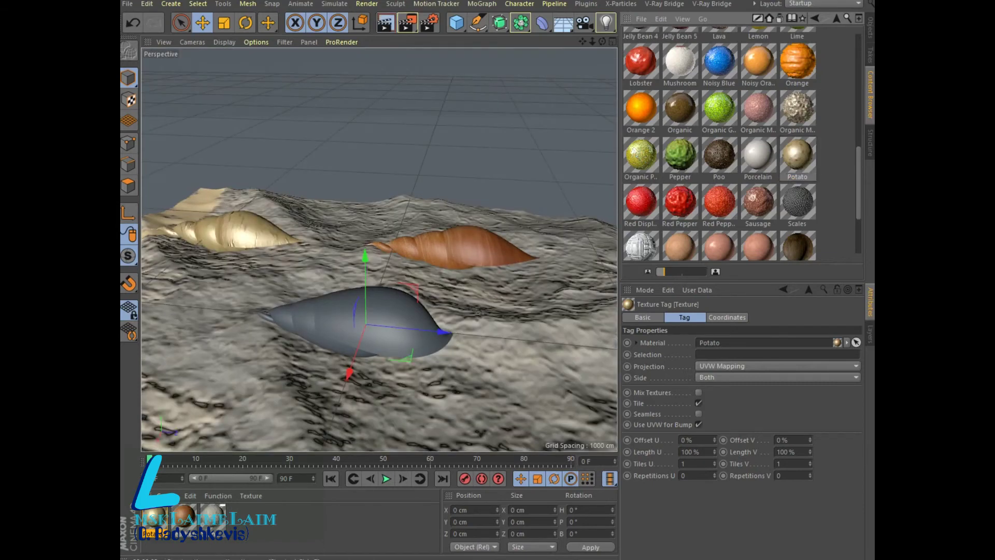
Render the view to preview the materials, past the missing-texture warning.
click(385, 22)
key(Return)
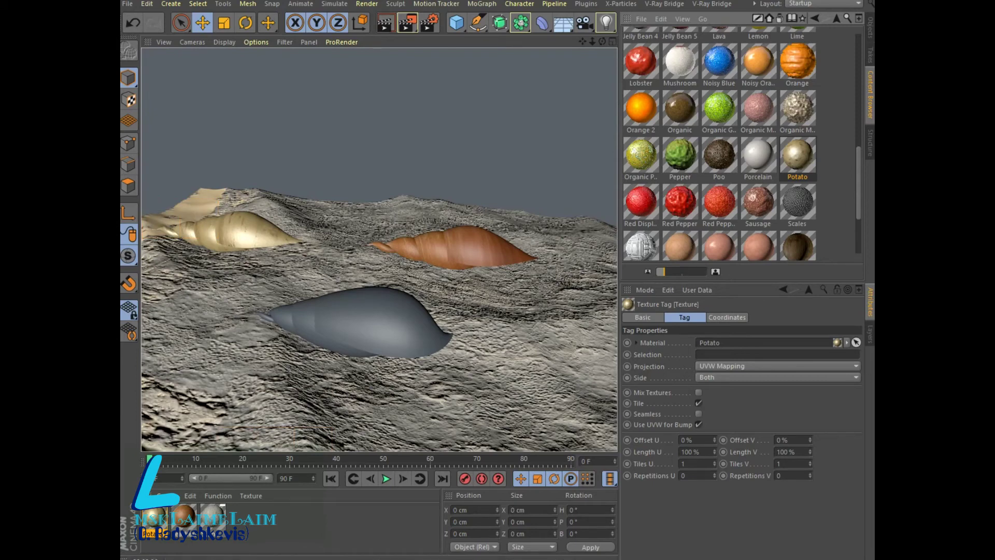
scroll(740, 143, down, 2)
scroll(741, 143, down, 2)
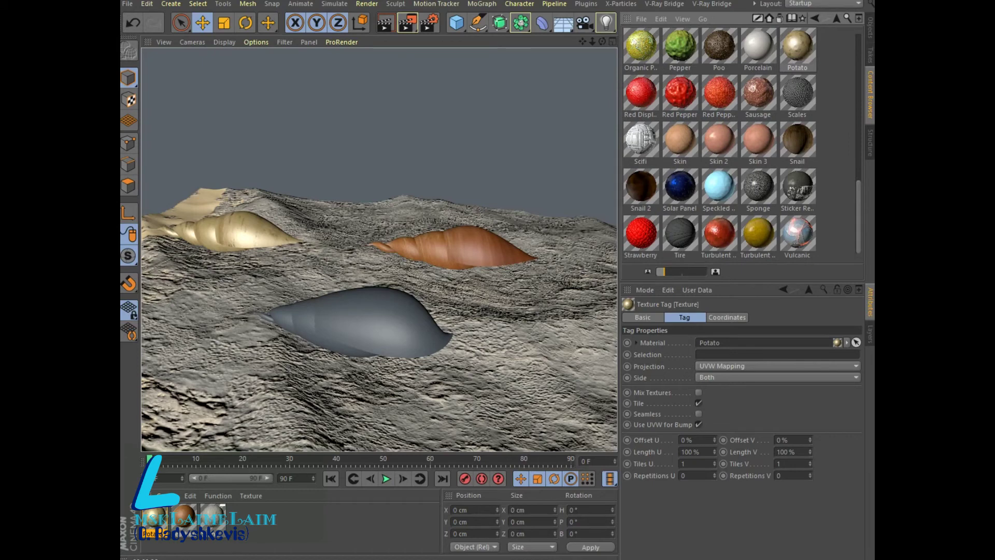
click(797, 235)
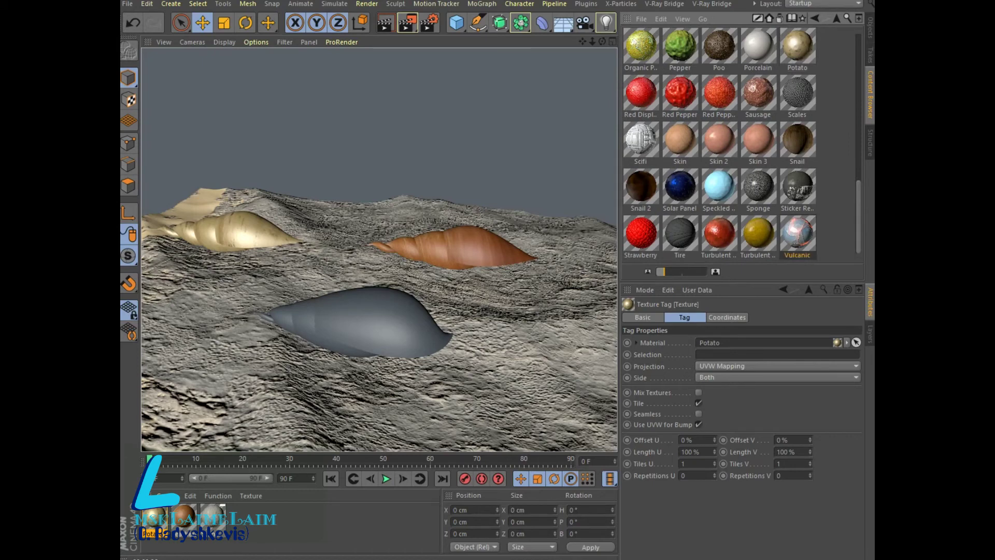
Try Vulcanic on the front shell, then re-render with it switched to Apple 3.
drag(797, 235, 767, 343)
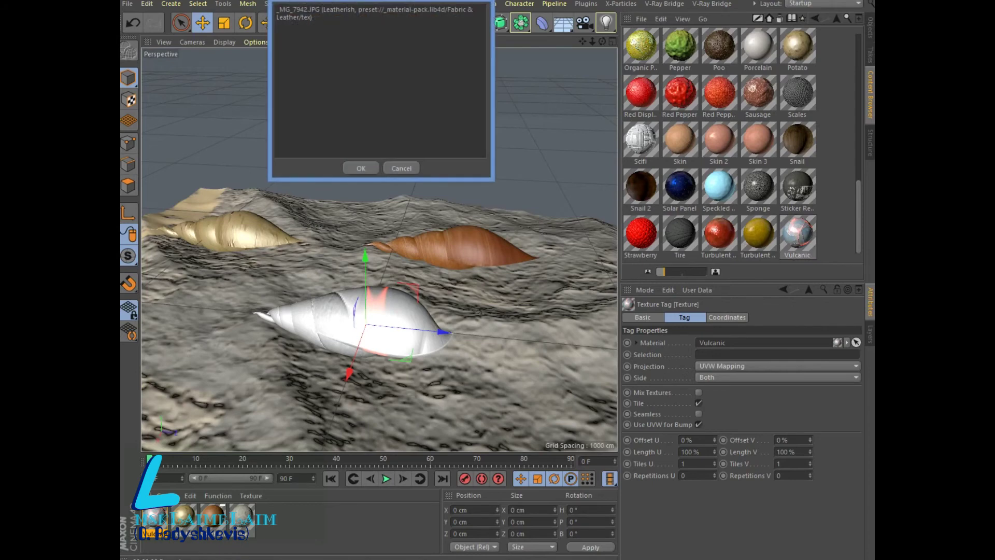
click(360, 168)
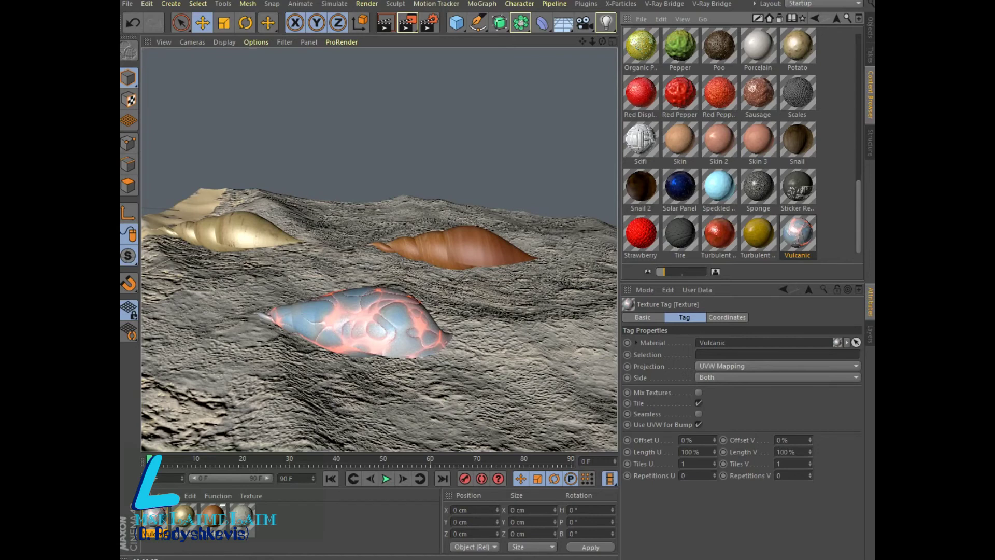
scroll(719, 145, up, 2)
scroll(719, 145, up, 2)
scroll(719, 145, up, 2)
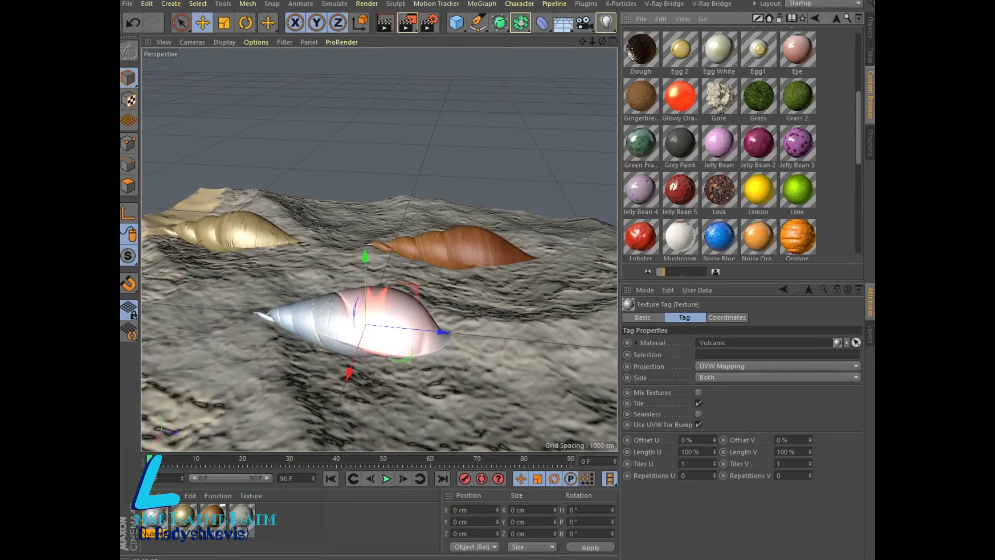
scroll(719, 145, up, 2)
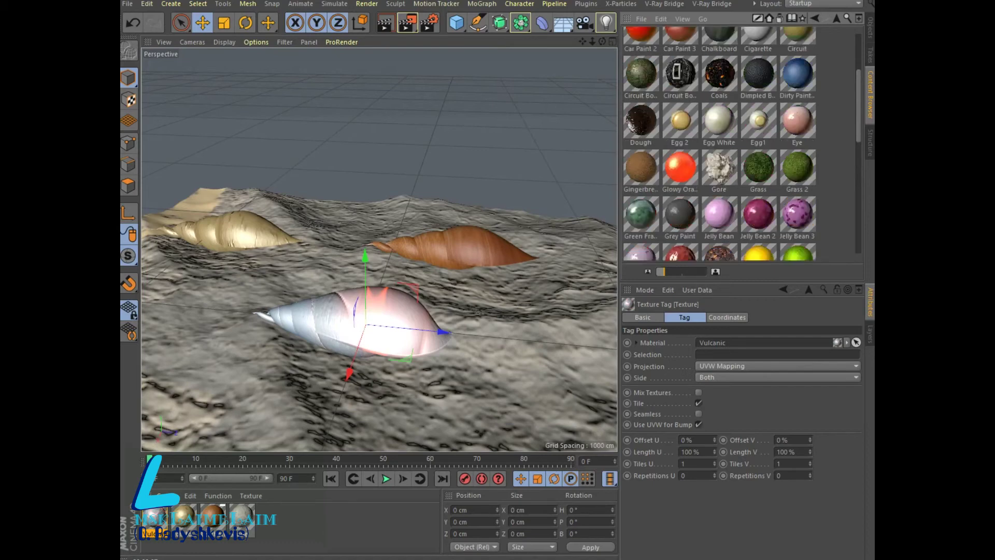
scroll(719, 145, up, 3)
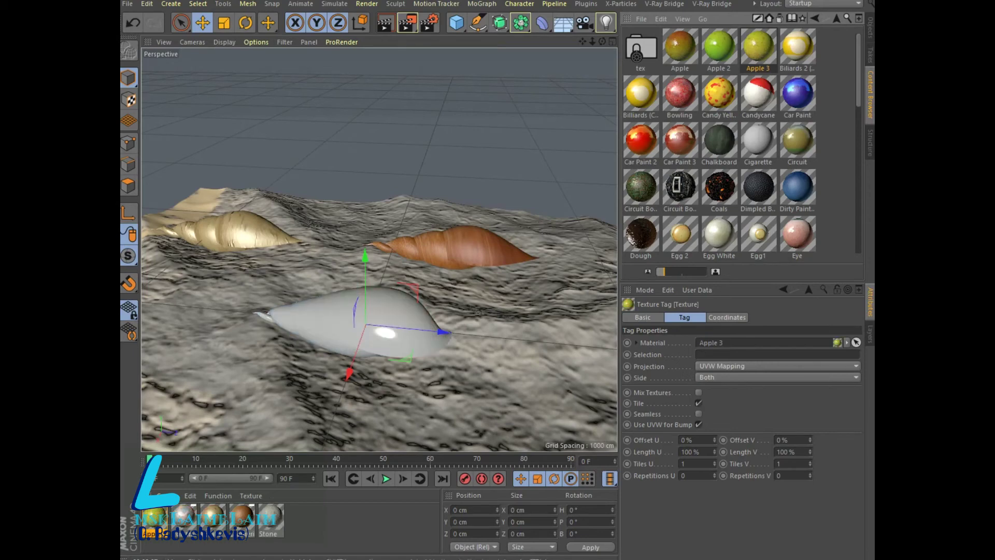
click(366, 168)
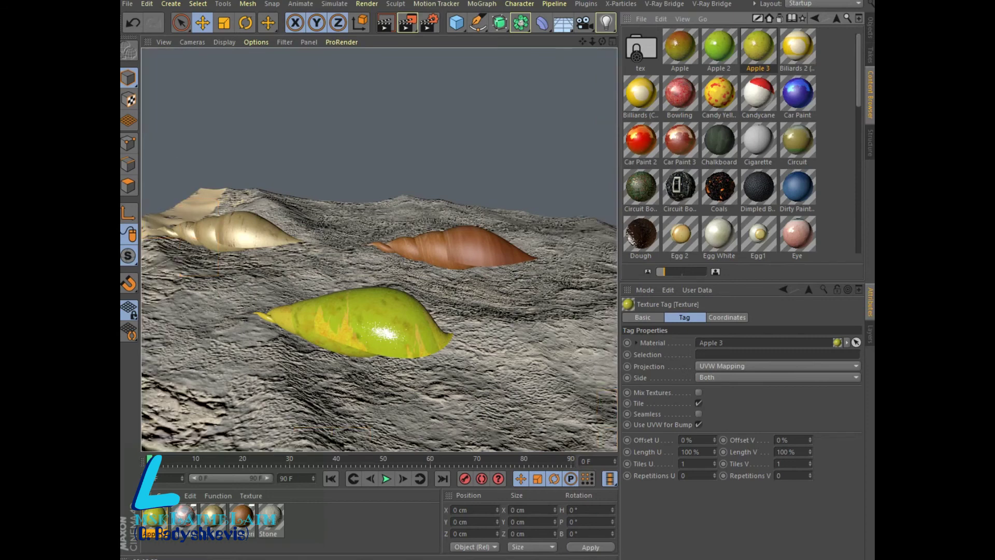
scroll(742, 144, down, 4)
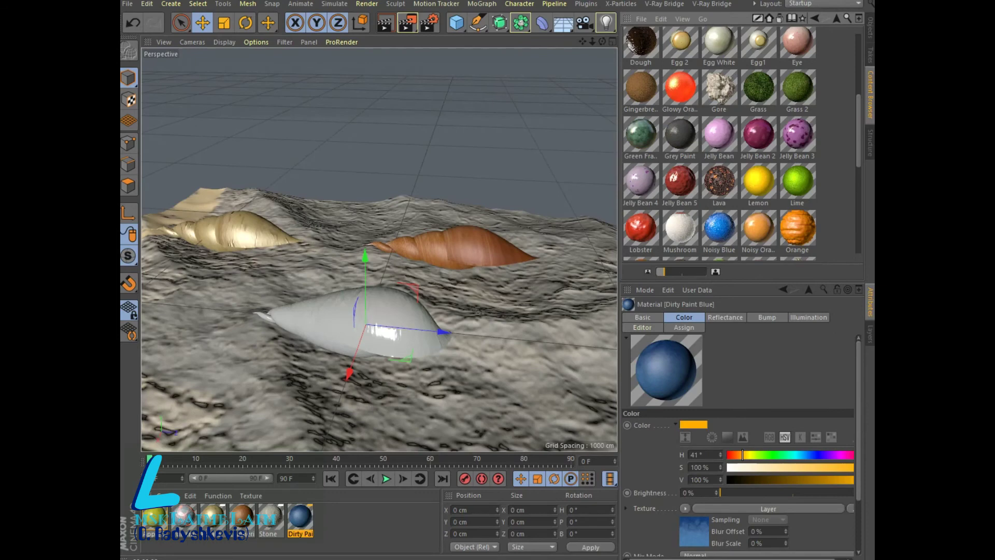
Apply Dirty Paint Blue to the Sky and render to check the blue sky.
key(shift+F1)
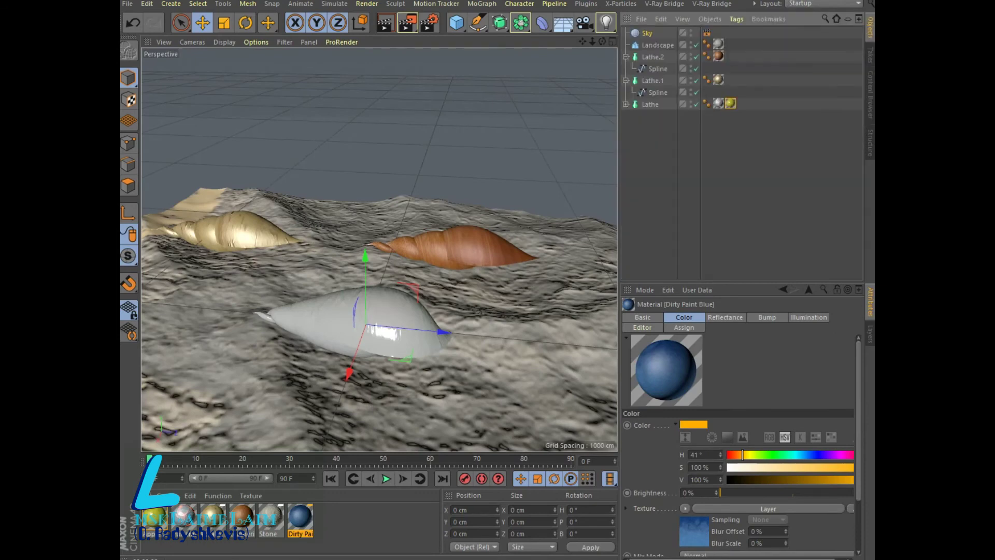
drag(300, 515, 718, 33)
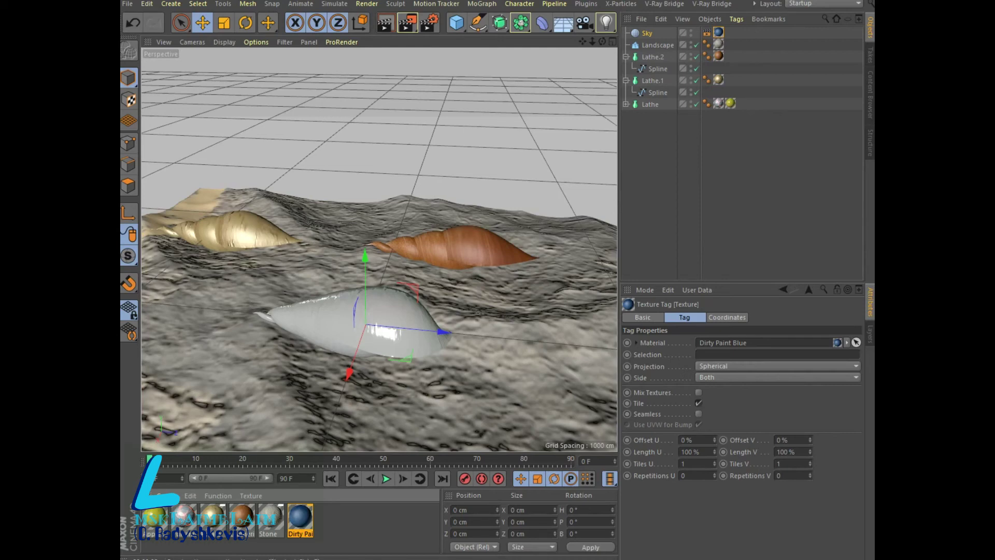
click(385, 22)
key(Return)
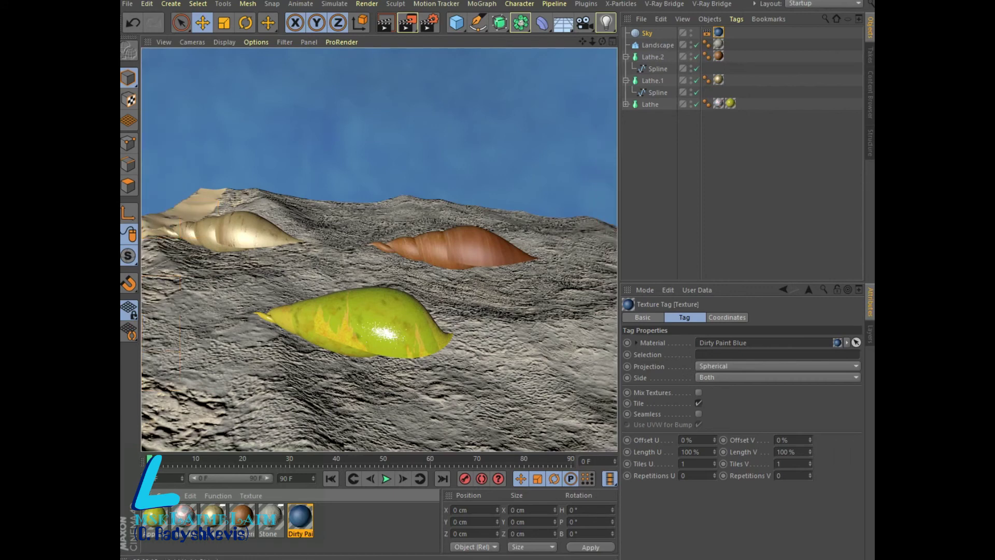
click(606, 22)
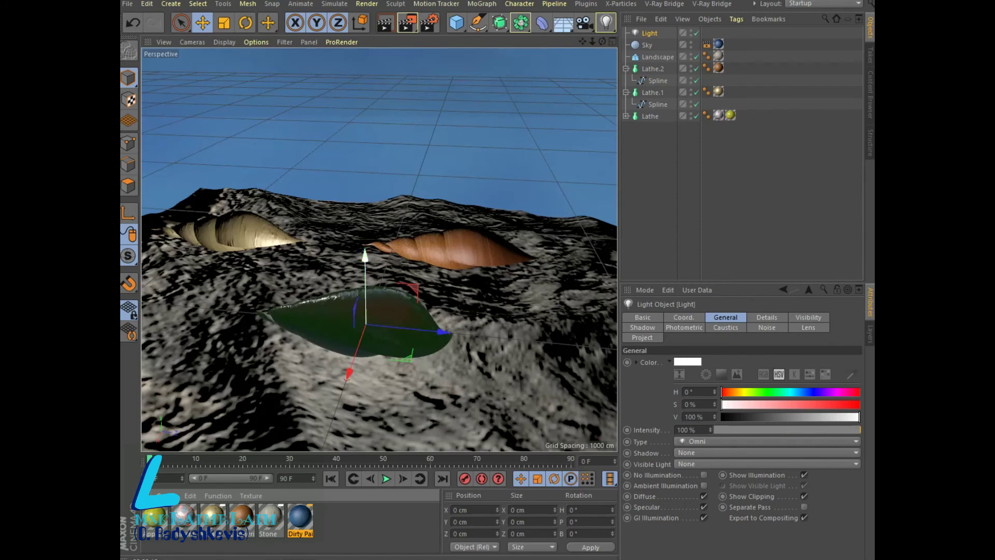
Raise the light to 688.03 cm in Y, give it Area shadows, and render.
drag(365, 259, 362, 74)
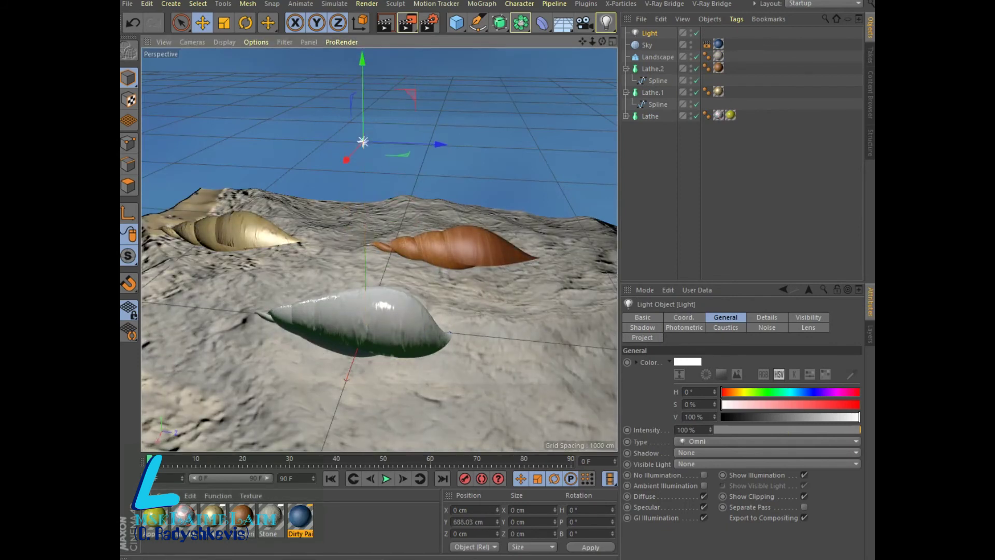
click(767, 464)
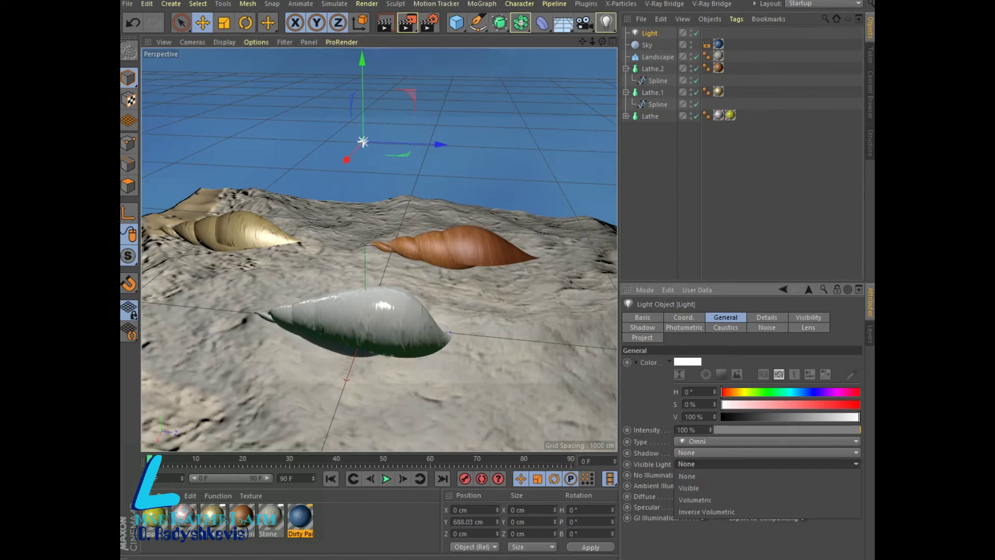
click(767, 452)
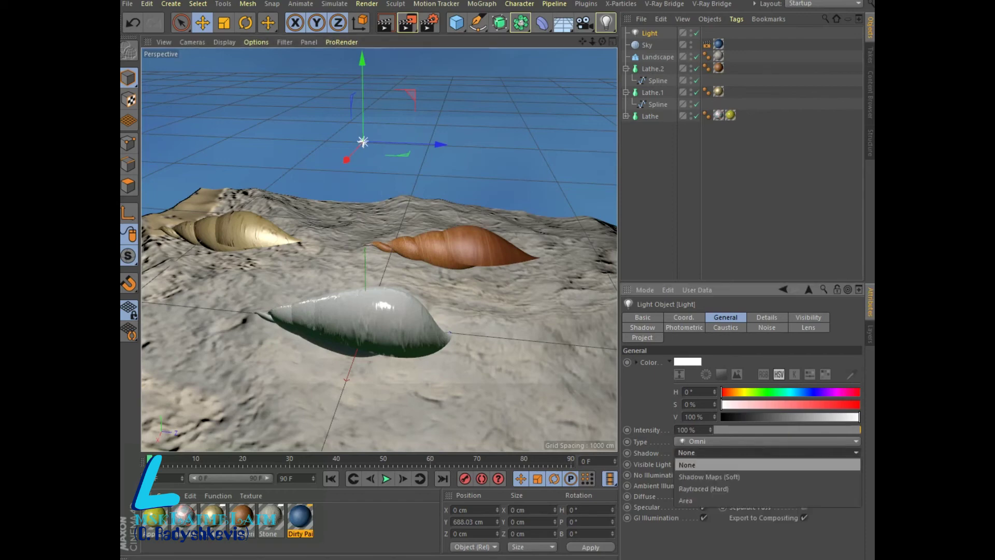
click(689, 500)
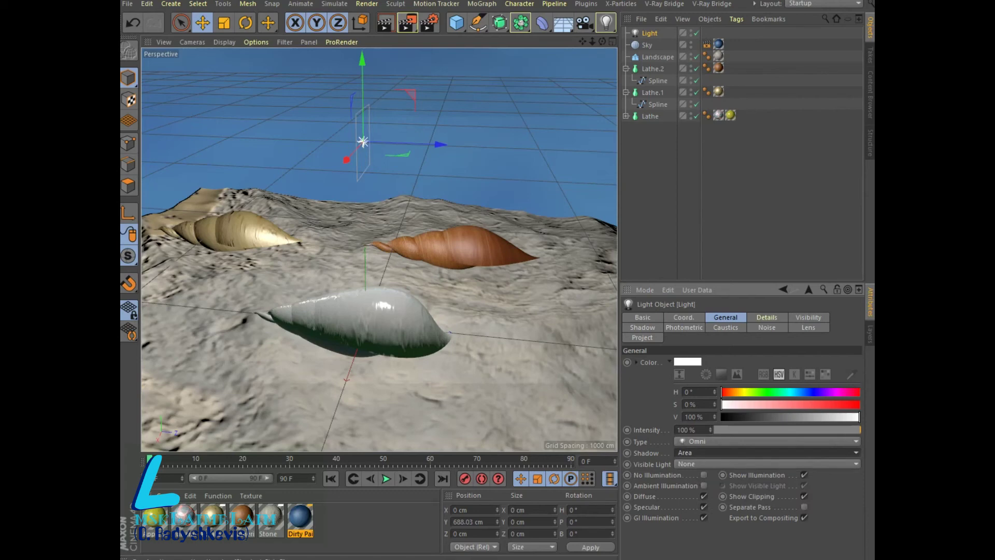
click(385, 22)
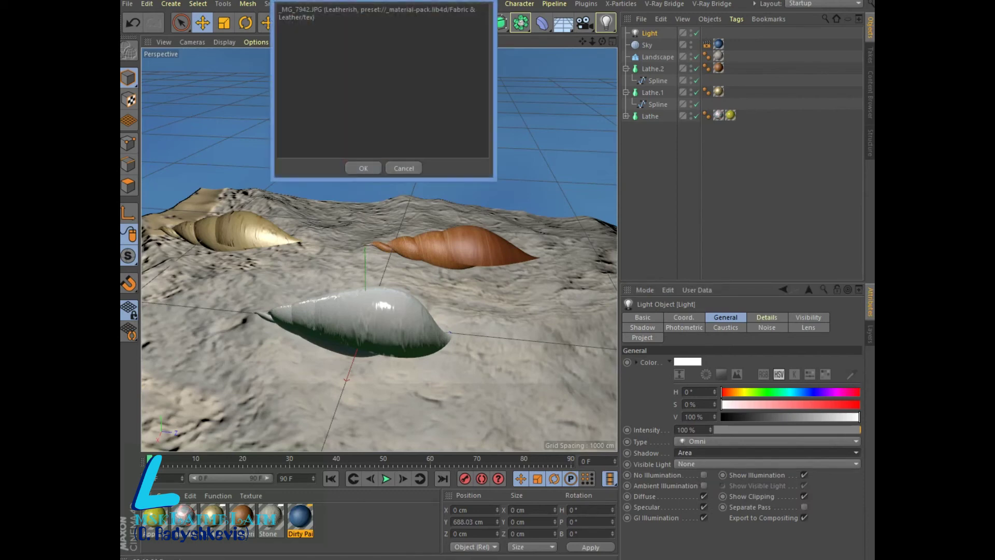
click(403, 168)
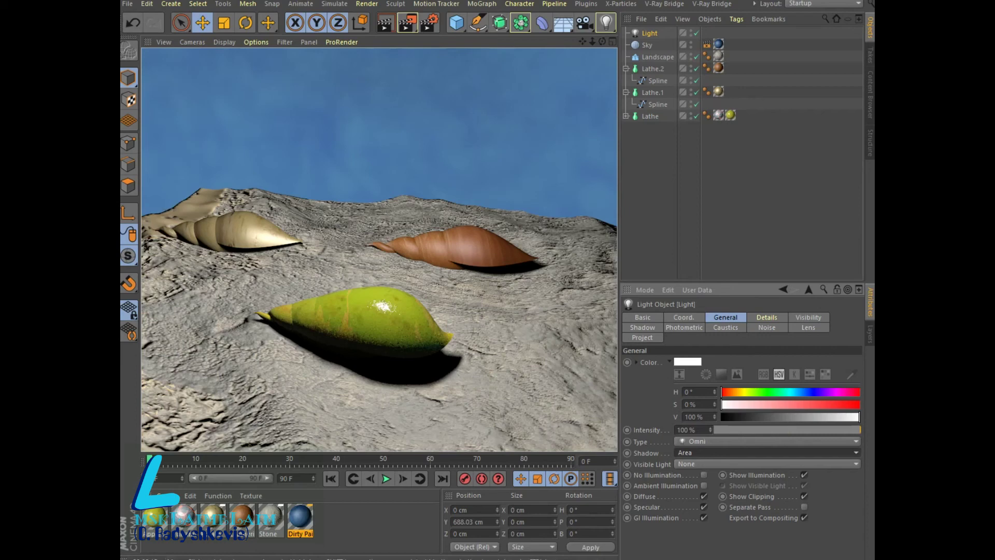
key(shift+F8)
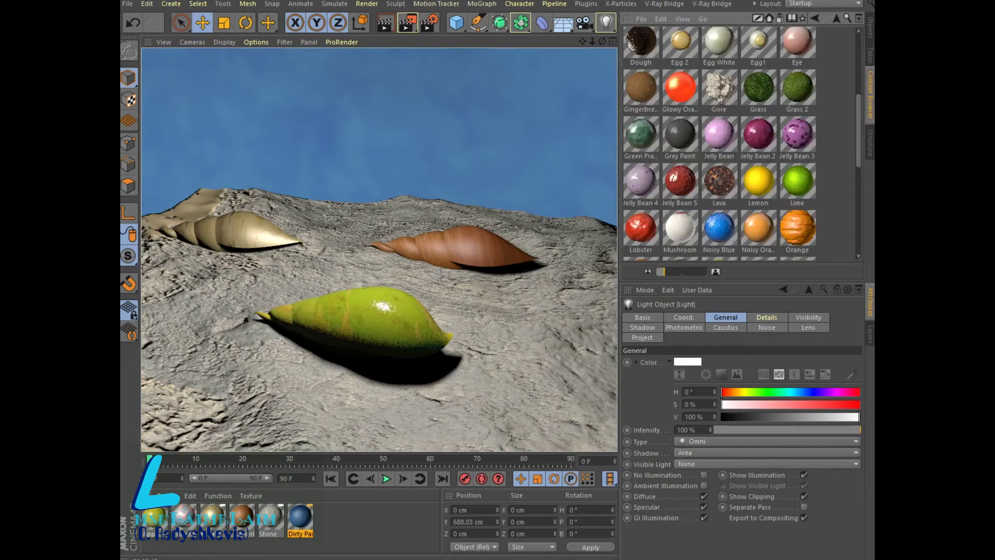
Load the Organic Muck preset from the Content Browser into the scene materials.
scroll(741, 145, down, 2)
scroll(741, 145, down, 3)
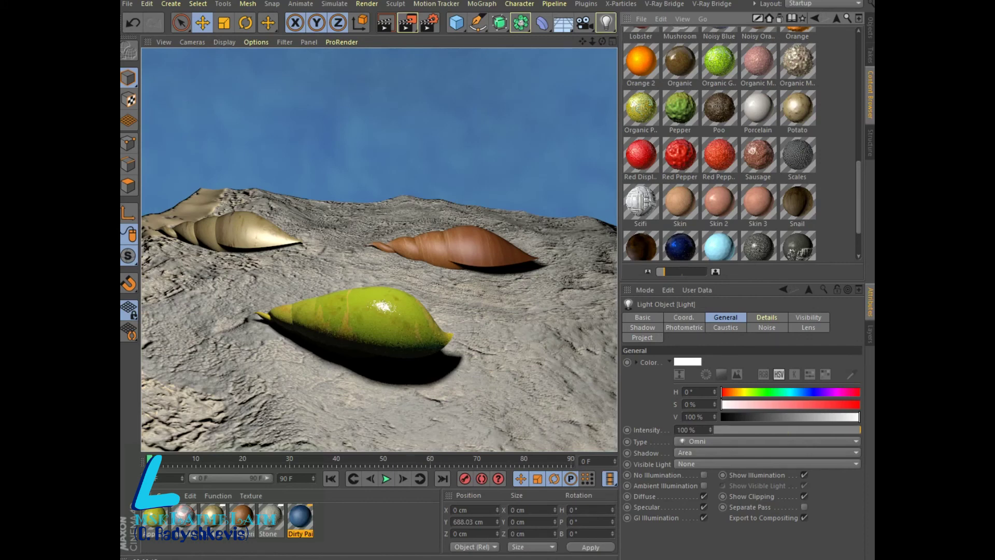
scroll(741, 146, down, 2)
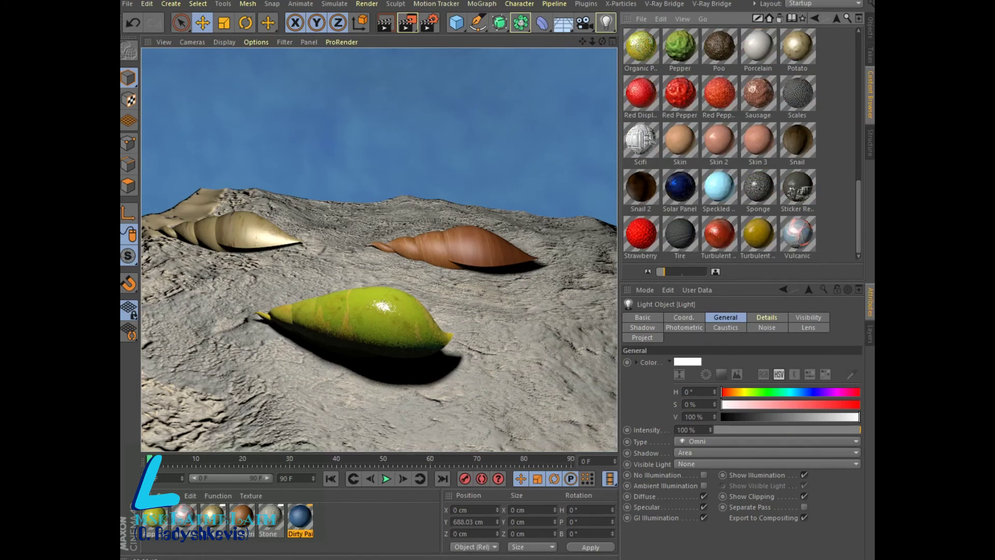
double_click(641, 46)
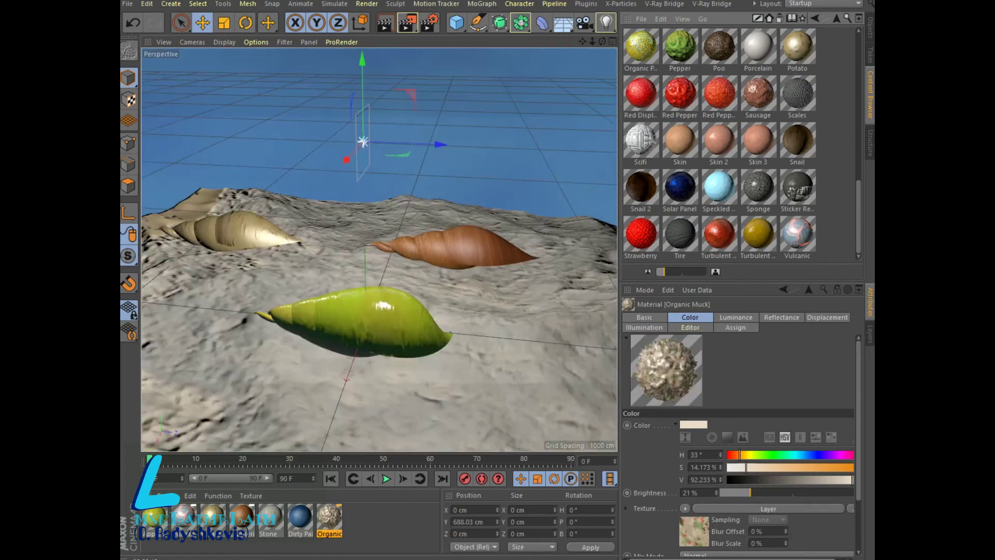
key(shift+F1)
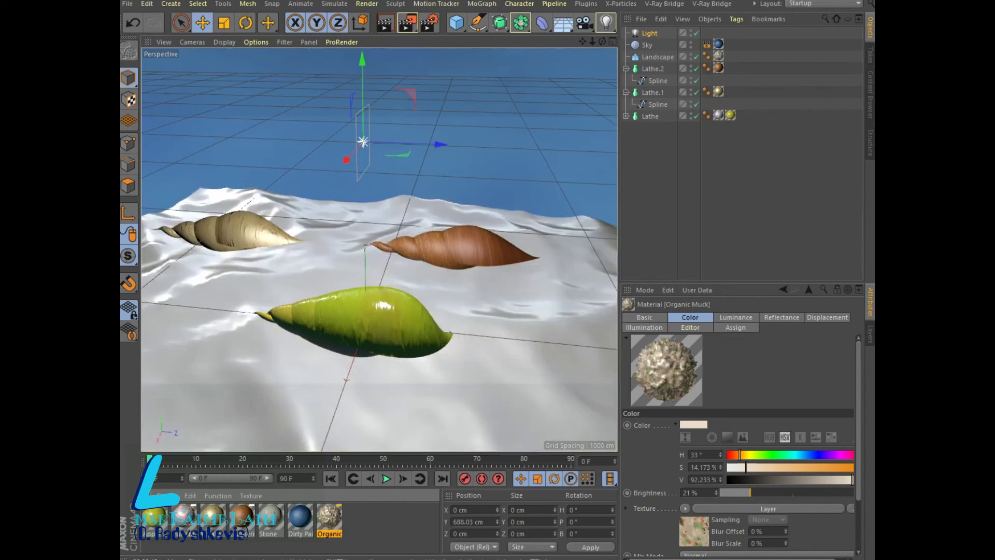
Render the viewport past the missing-texture warnings to preview the gravel landscape, shells and shadows.
key(Return)
click(385, 22)
click(362, 168)
key(ctrl+r)
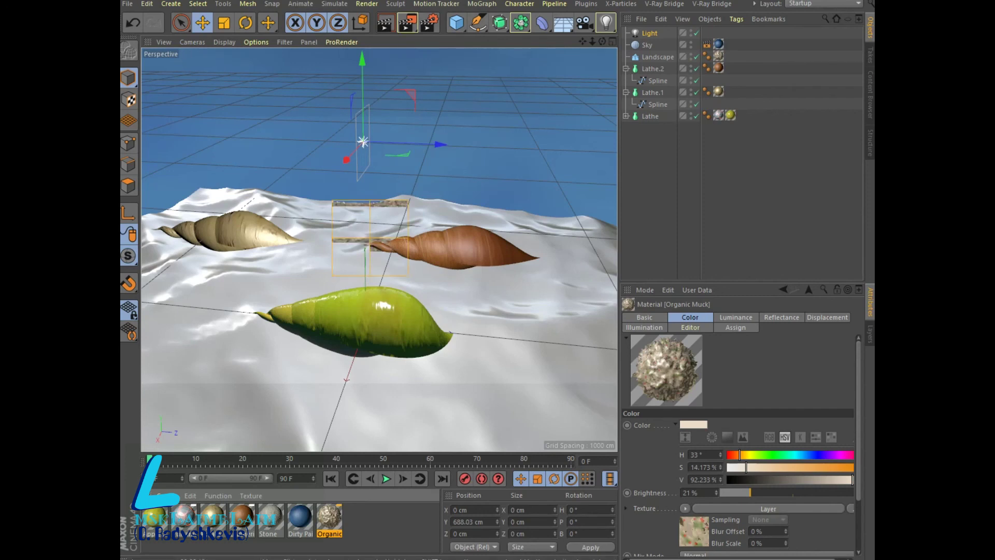